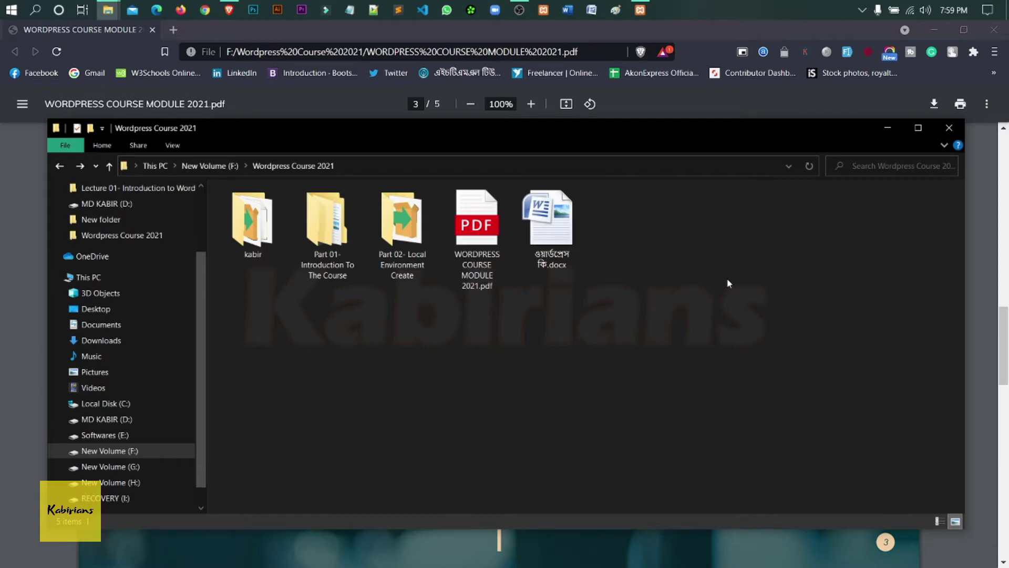
# - Open the kabir XAMPP folder and then its htdocs web folder
pyautogui.doubleClick(258, 242)
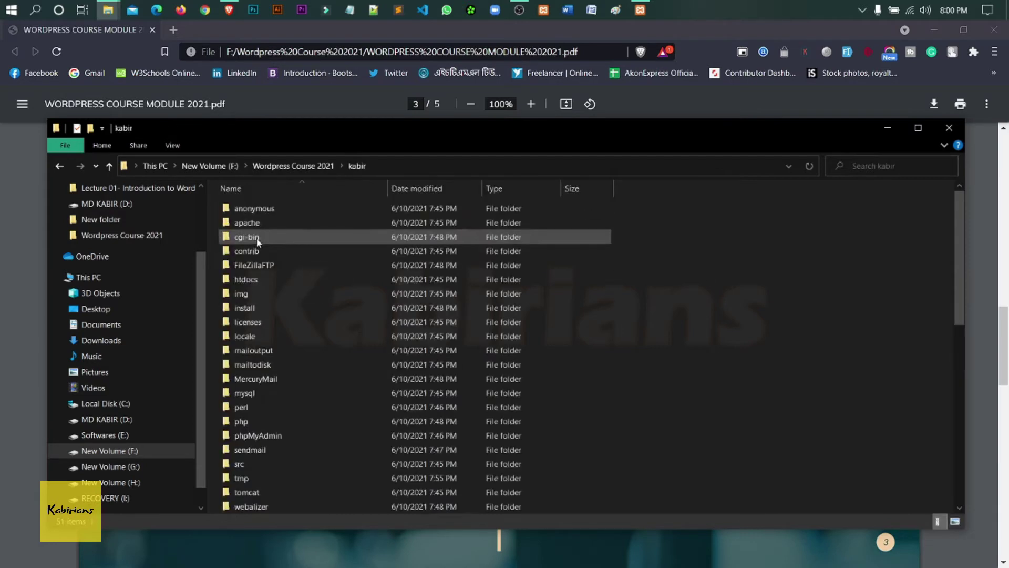
pyautogui.scroll(-8, 434, 350)
pyautogui.scroll(-3, 434, 350)
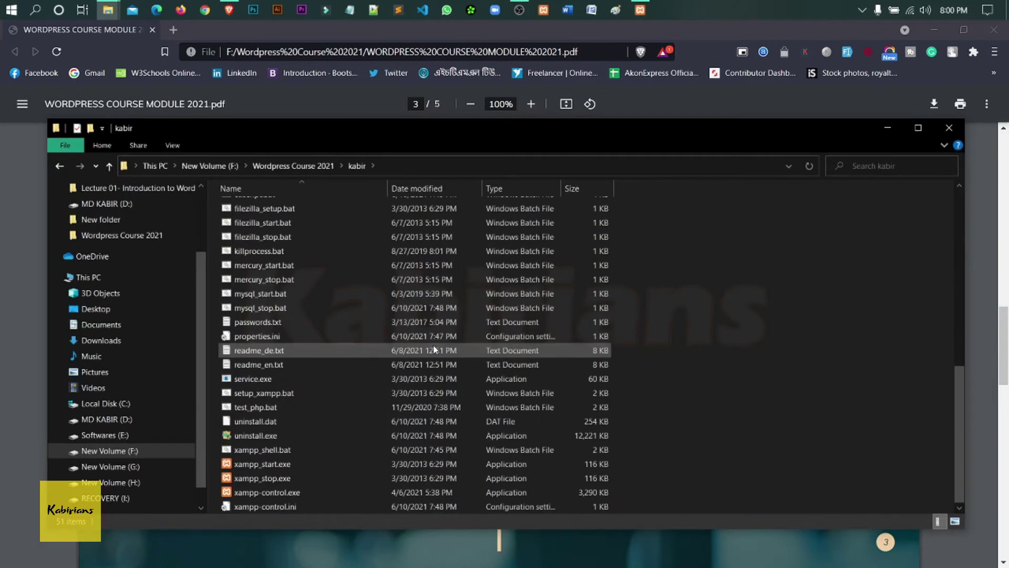
pyautogui.scroll(10, 434, 349)
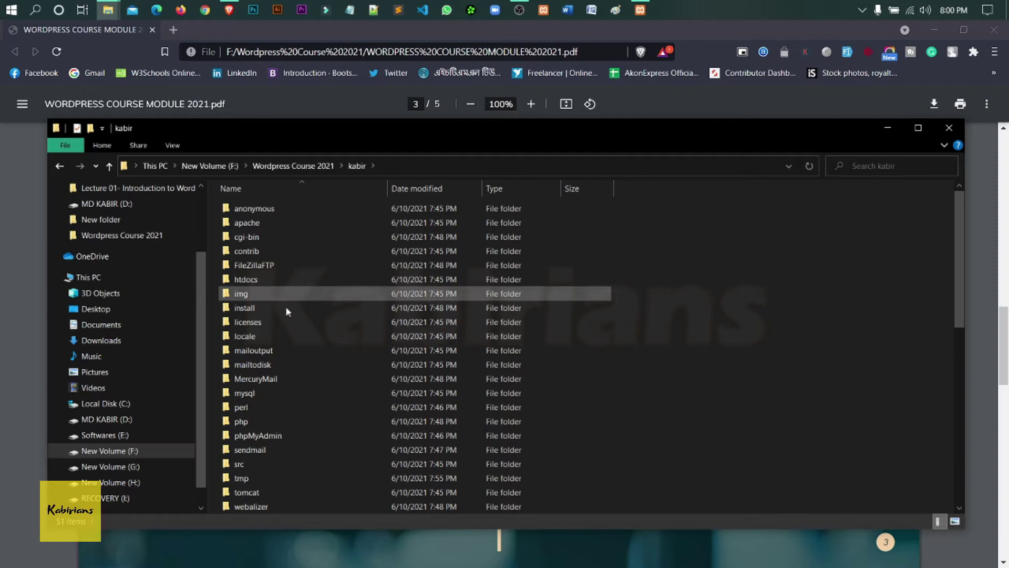
pyautogui.doubleClick(272, 280)
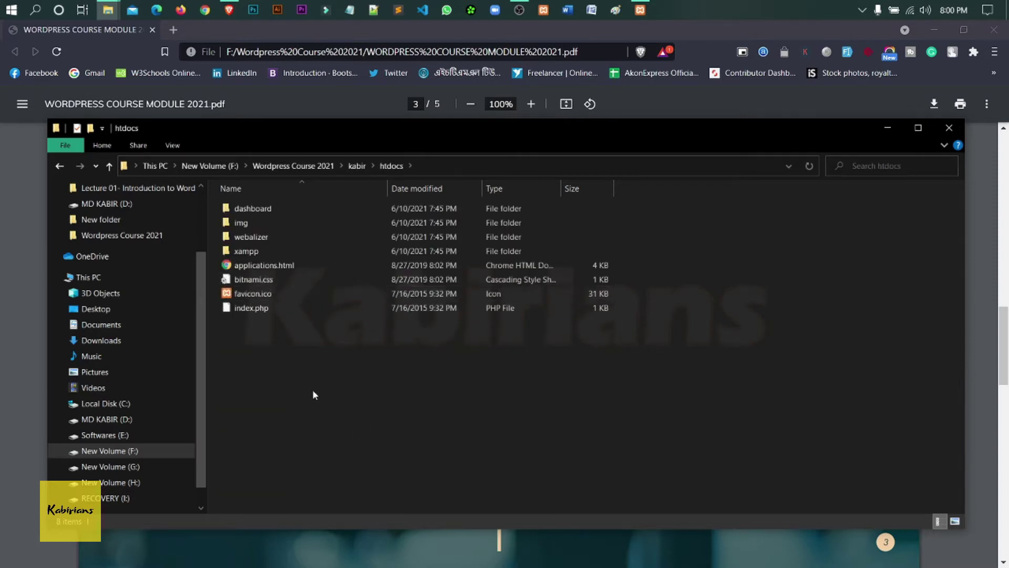
# - Create a new folder named project1 in htdocs and open it
pyautogui.moveTo(323, 372); pyautogui.dragTo(303, 202)
pyautogui.click(381, 386)
pyautogui.hotkey('ctrl', 'shift', 'n')
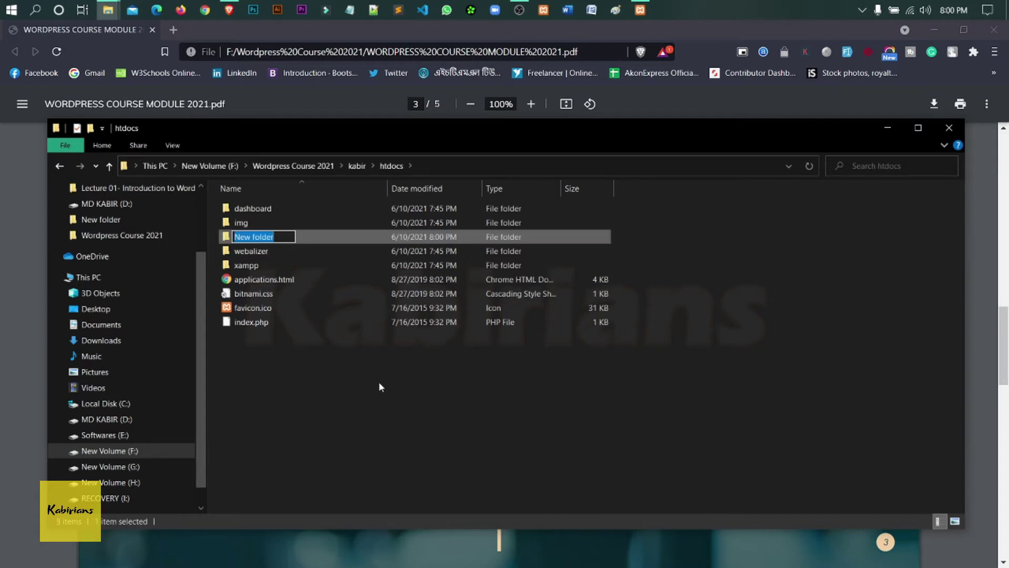
pyautogui.write('proje')
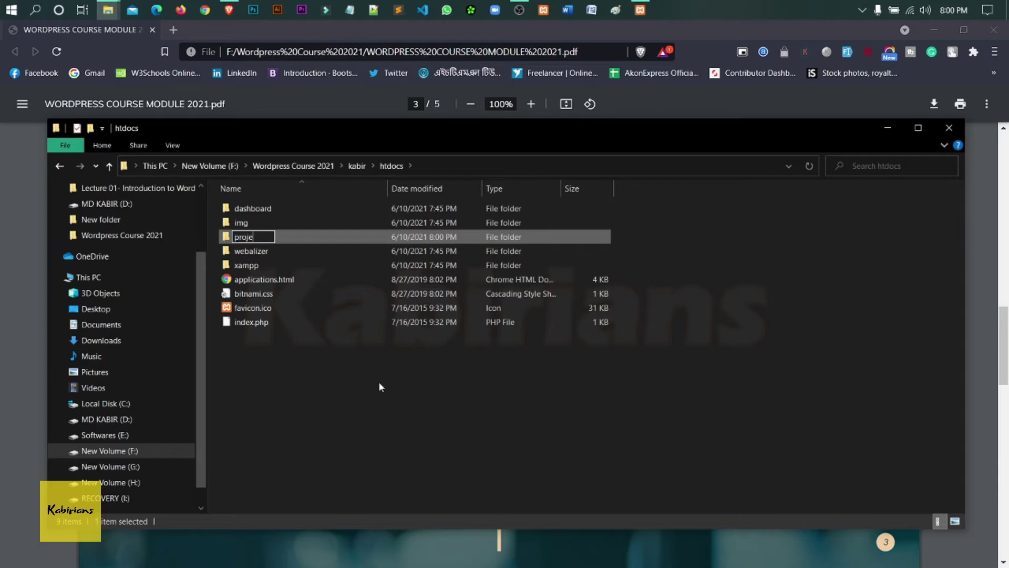
pyautogui.write('ct1')
pyautogui.press('Return')
pyautogui.press('Return')
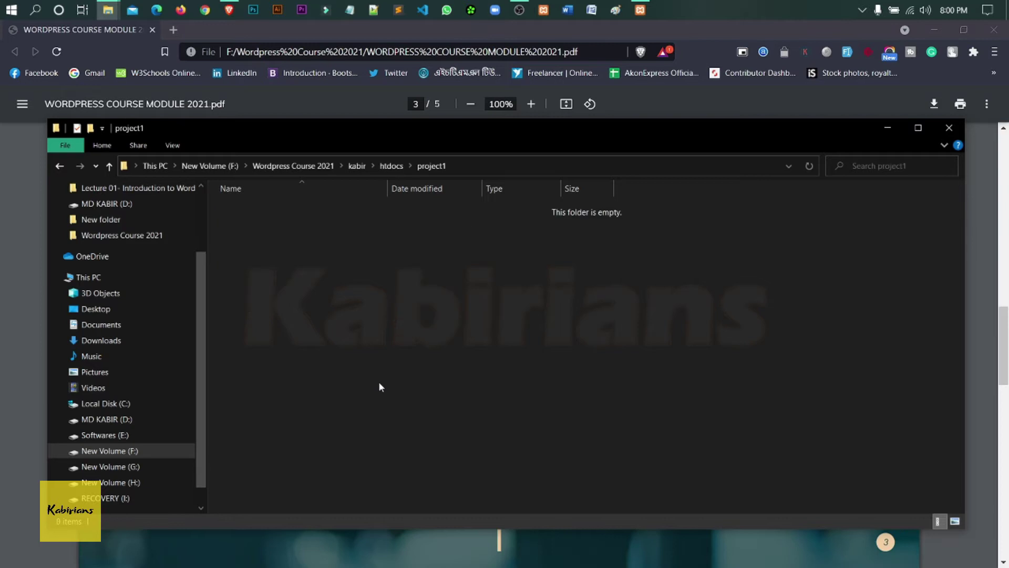
# - Extract wordpress-5.7.2.zip in the Part 02 folder and select all the extracted WordPress files
pyautogui.click(61, 166)
pyautogui.click(62, 165)
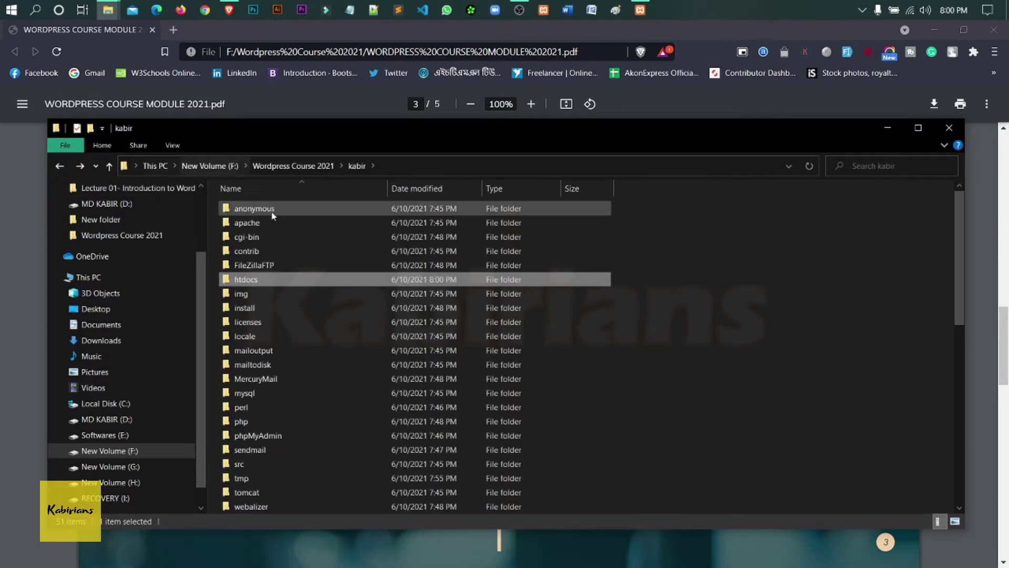
pyautogui.click(60, 166)
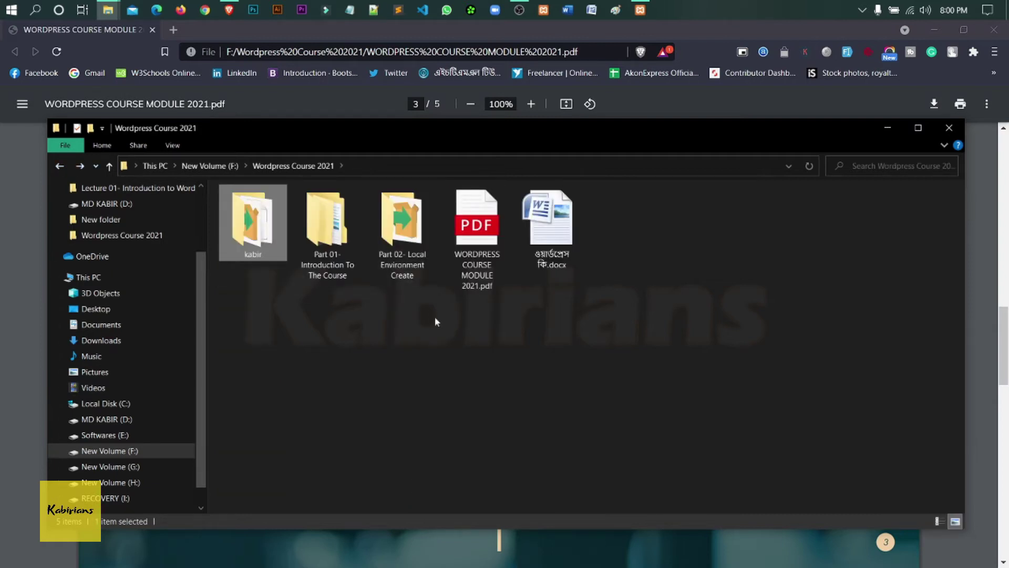
pyautogui.doubleClick(403, 226)
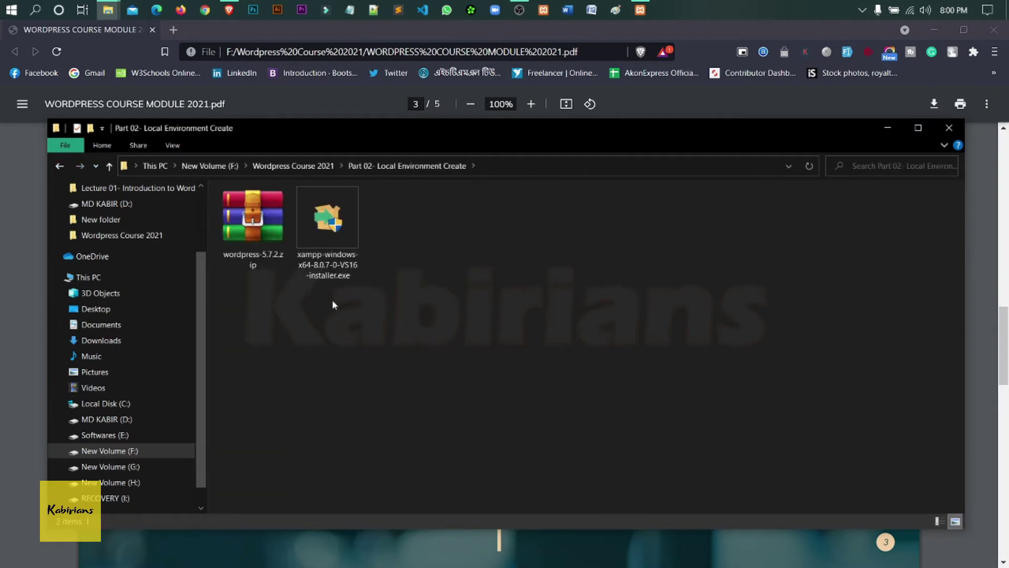
pyautogui.click(256, 252)
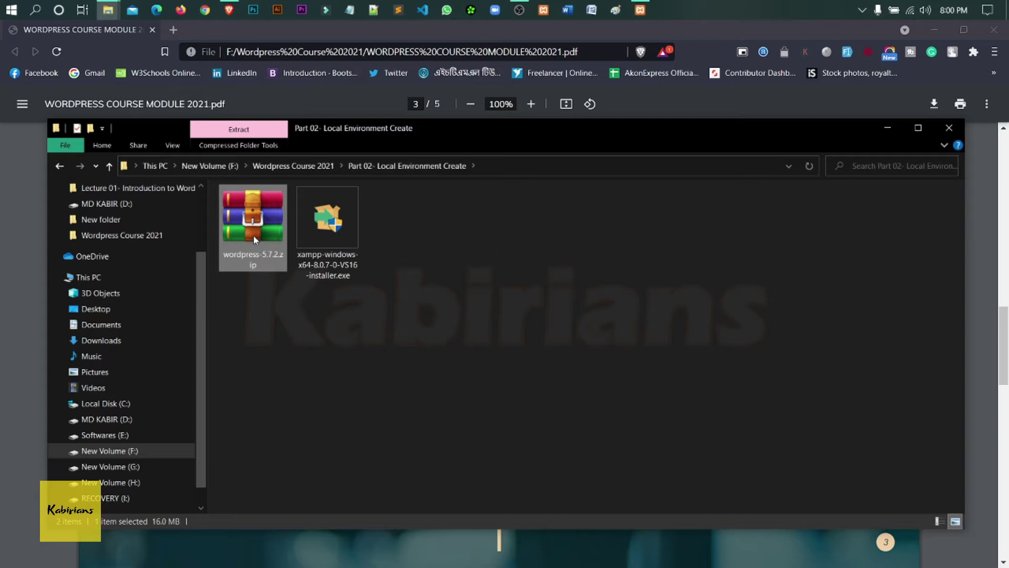
pyautogui.rightClick(252, 230)
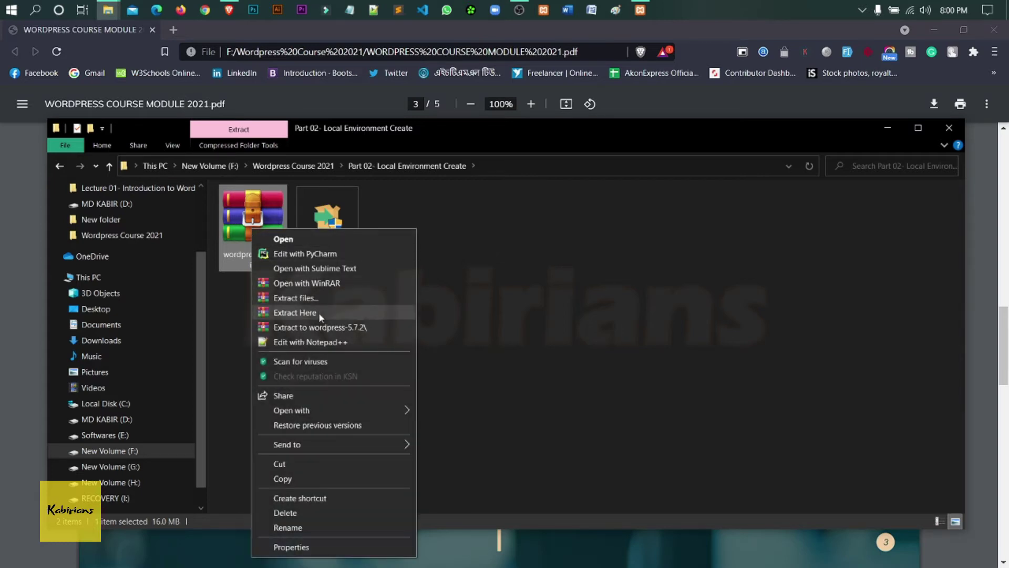
pyautogui.click(319, 312)
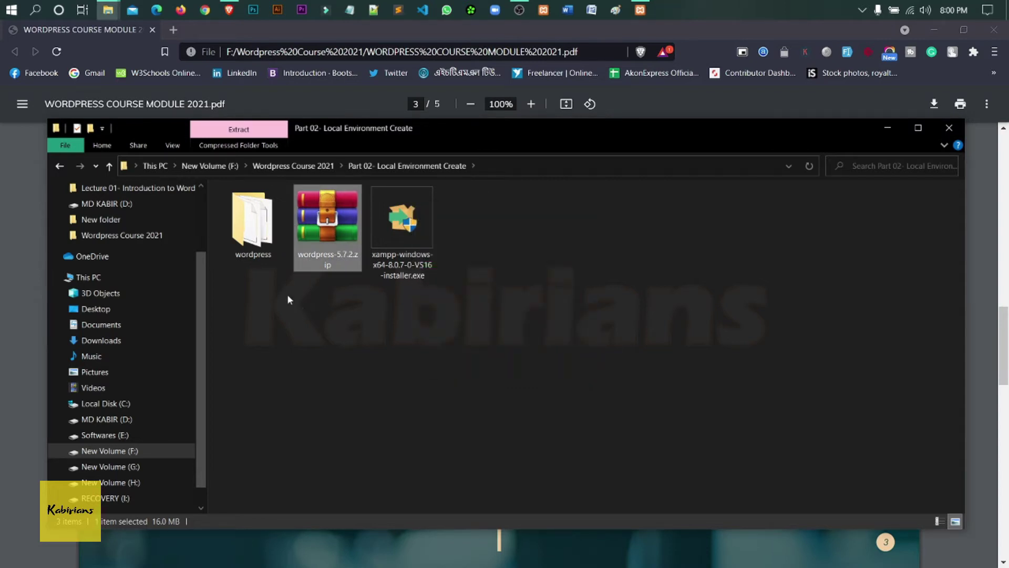
pyautogui.doubleClick(252, 224)
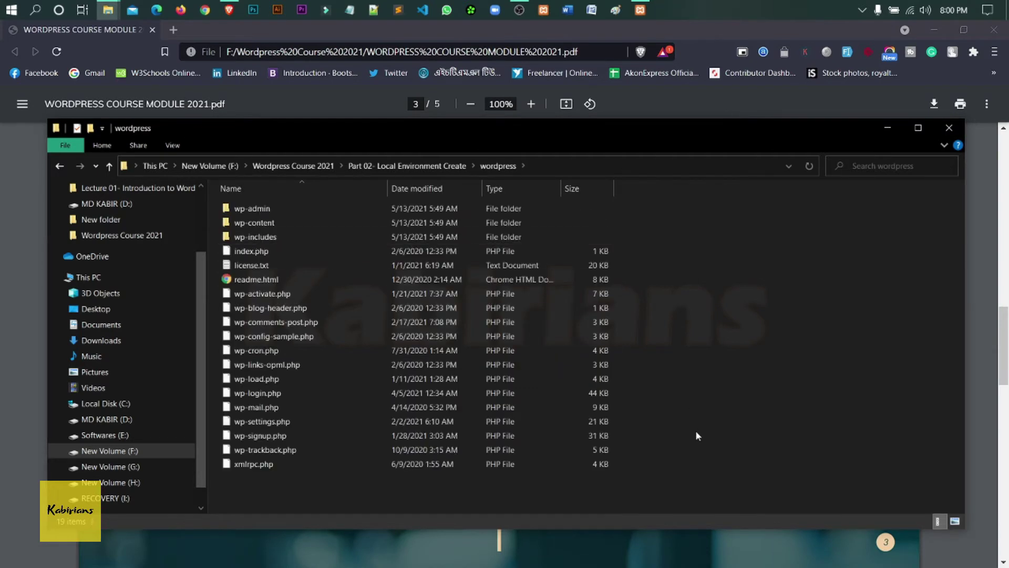
pyautogui.moveTo(667, 475); pyautogui.dragTo(266, 208)
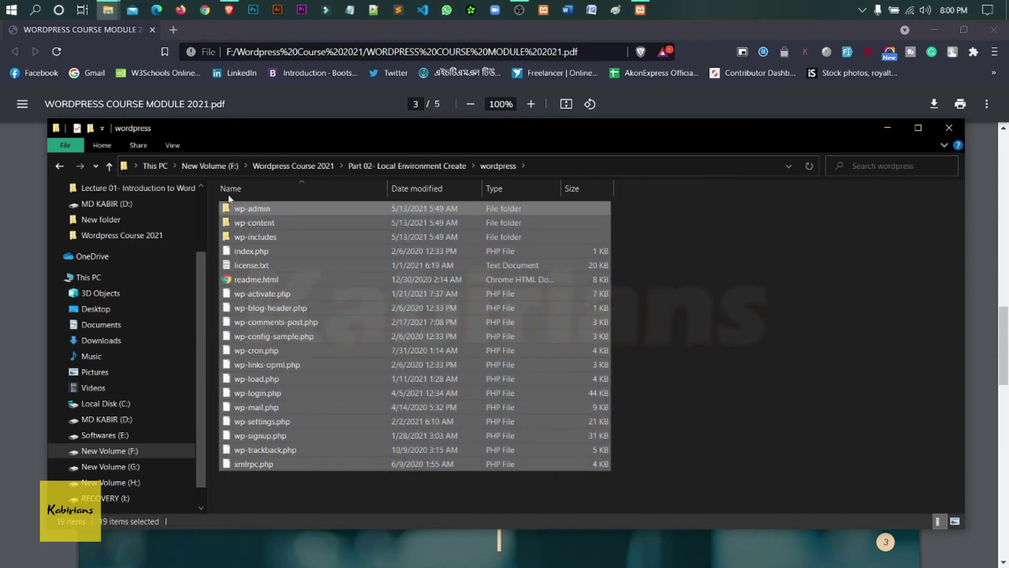
# - Navigate back to the empty project1 folder inside kabir\htdocs
pyautogui.click(61, 166)
pyautogui.click(60, 166)
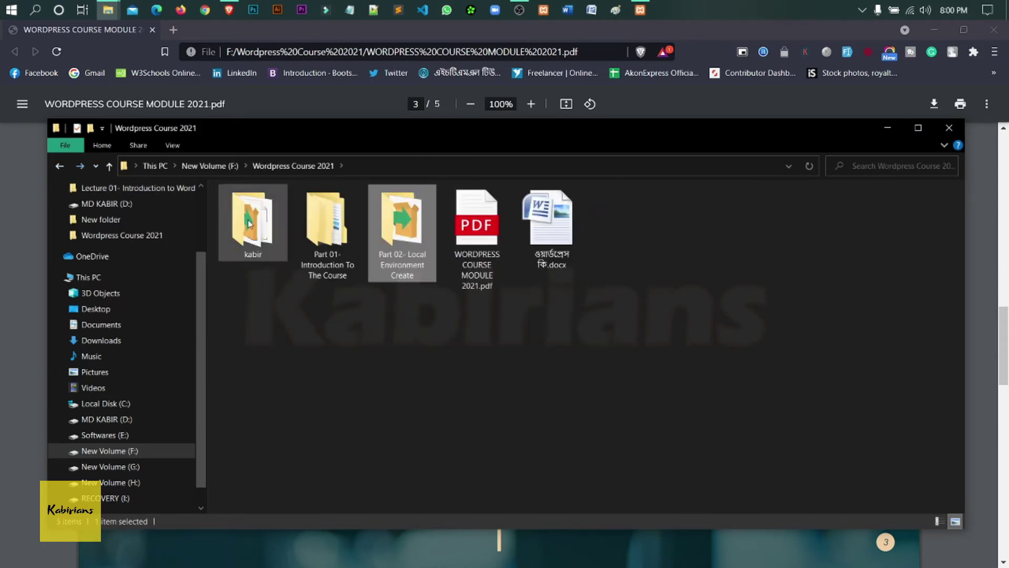
pyautogui.doubleClick(263, 249)
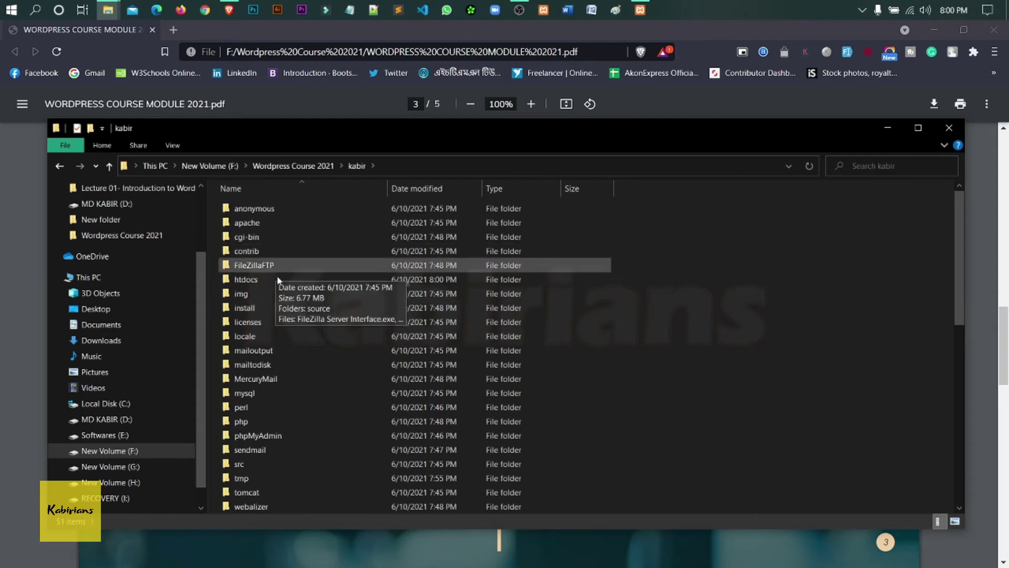
pyautogui.doubleClick(276, 281)
pyautogui.doubleClick(281, 239)
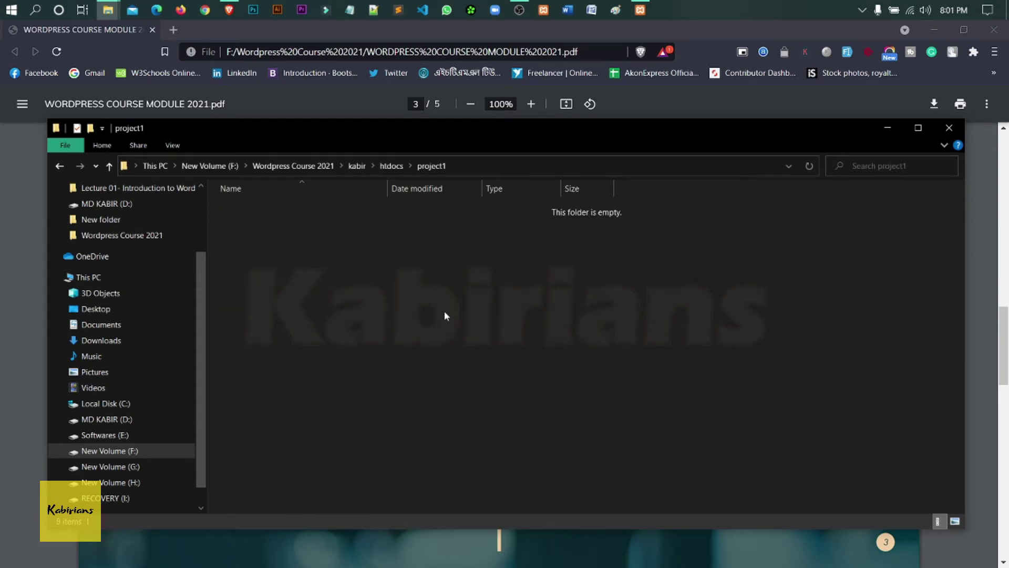
# - Paste the 19 WordPress files and folders into project1, then go back to htdocs
pyautogui.hotkey('ctrl', 'v')
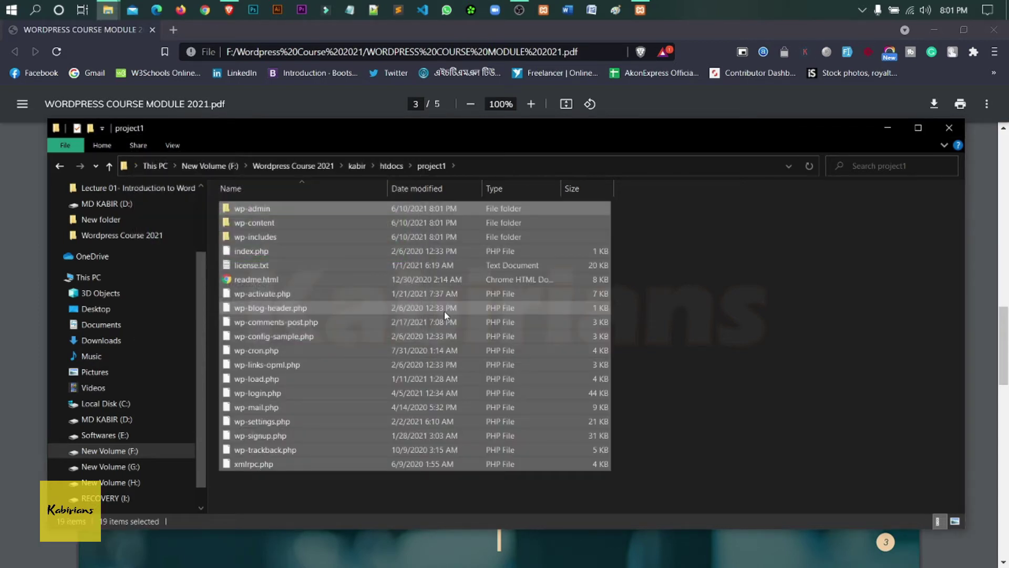
pyautogui.click(677, 279)
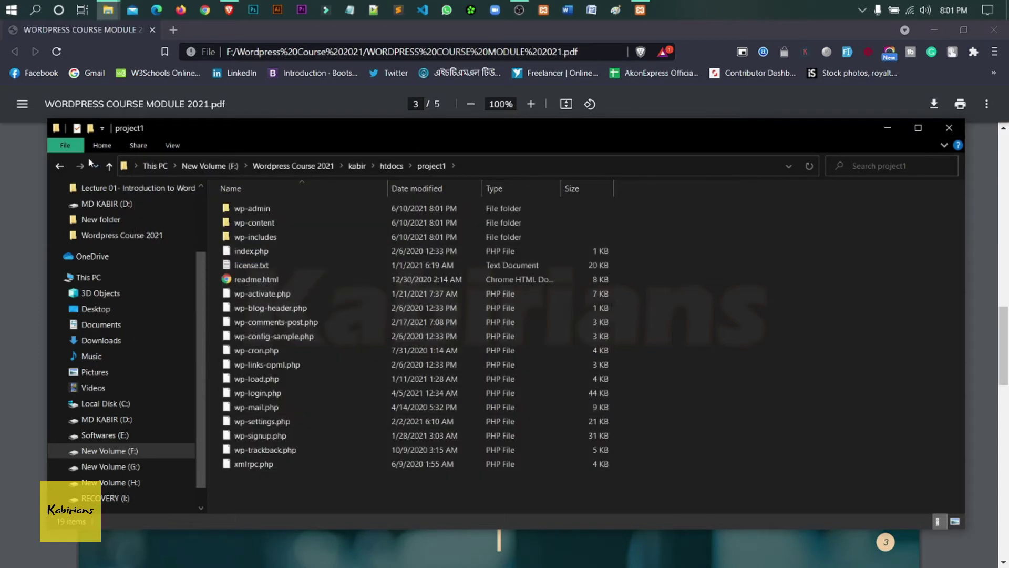
pyautogui.click(61, 166)
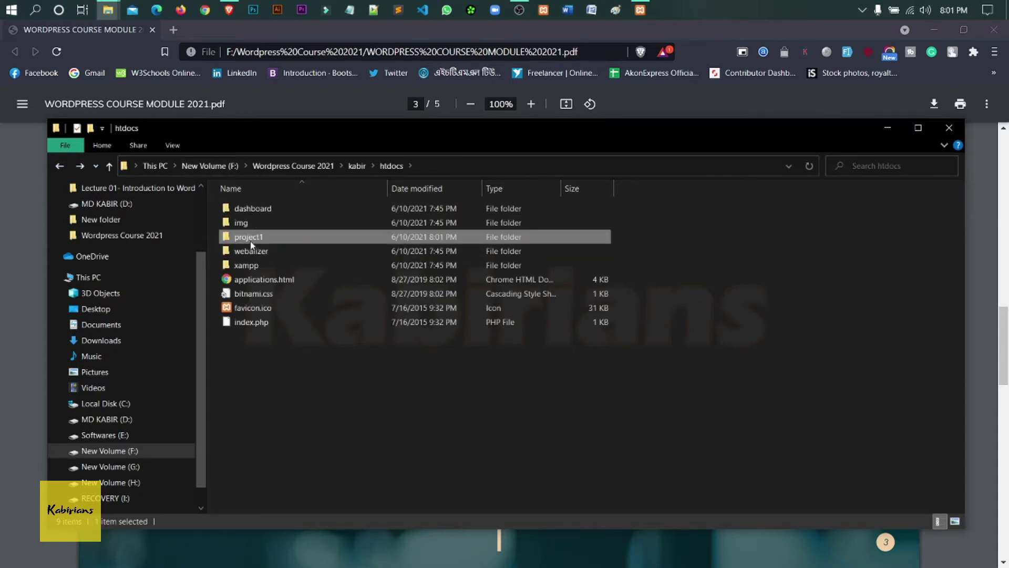
pyautogui.click(267, 237)
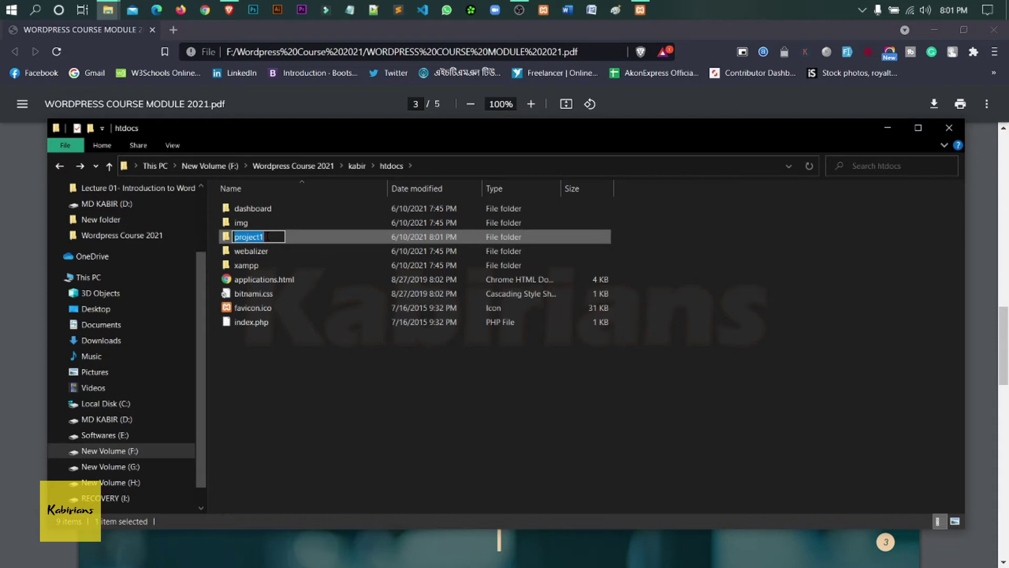
pyautogui.click(682, 251)
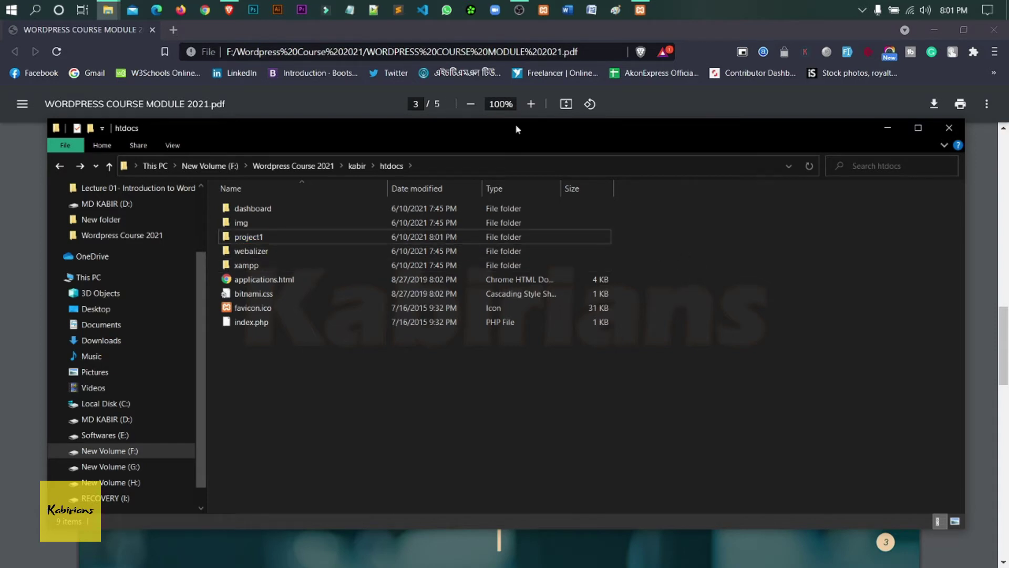
# - Create an empty database named project1 in phpMyAdmin at localhost/phpmyadmin
pyautogui.click(172, 30)
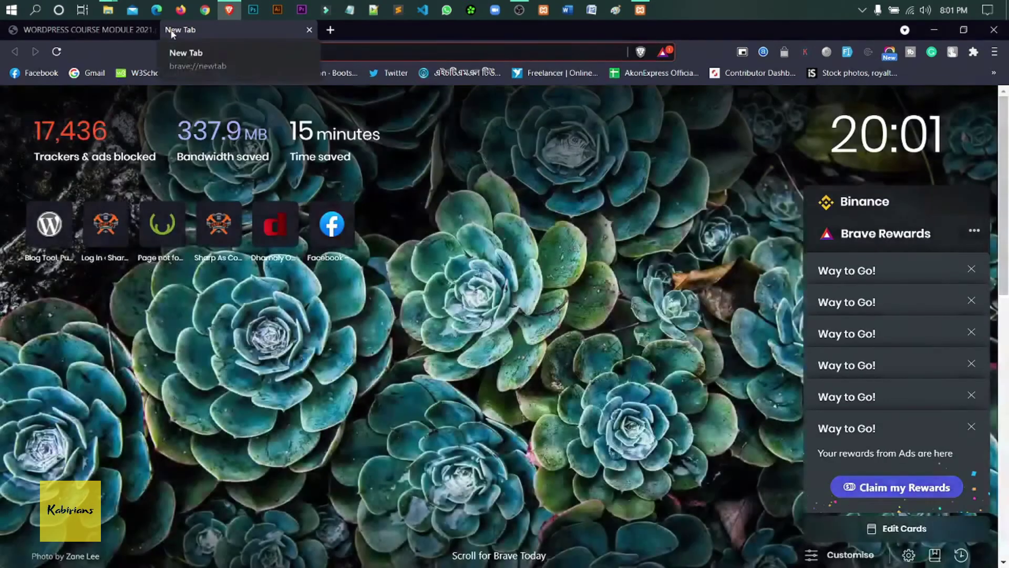
pyautogui.write('loca')
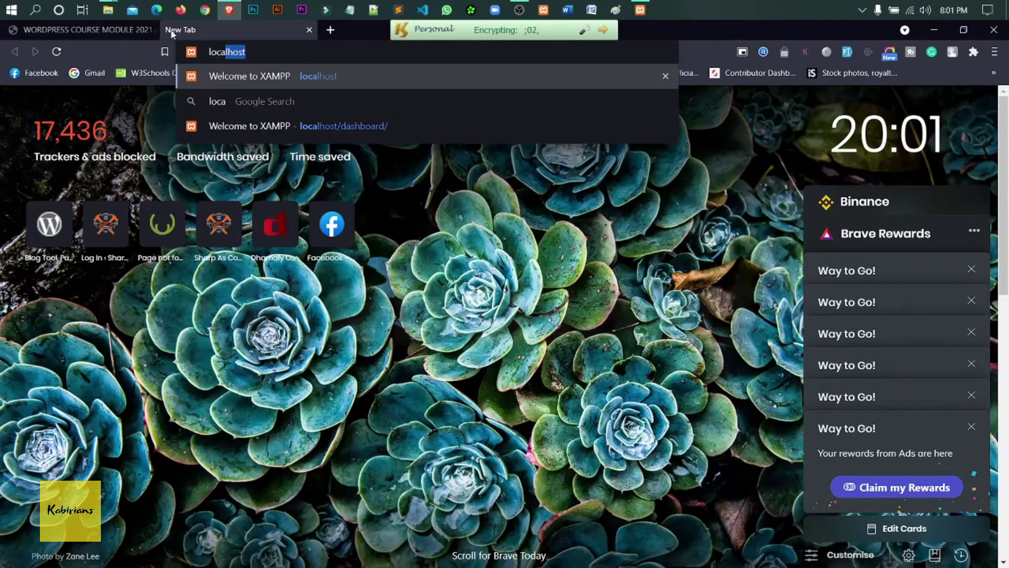
pyautogui.write('lhost/phpmyadmin')
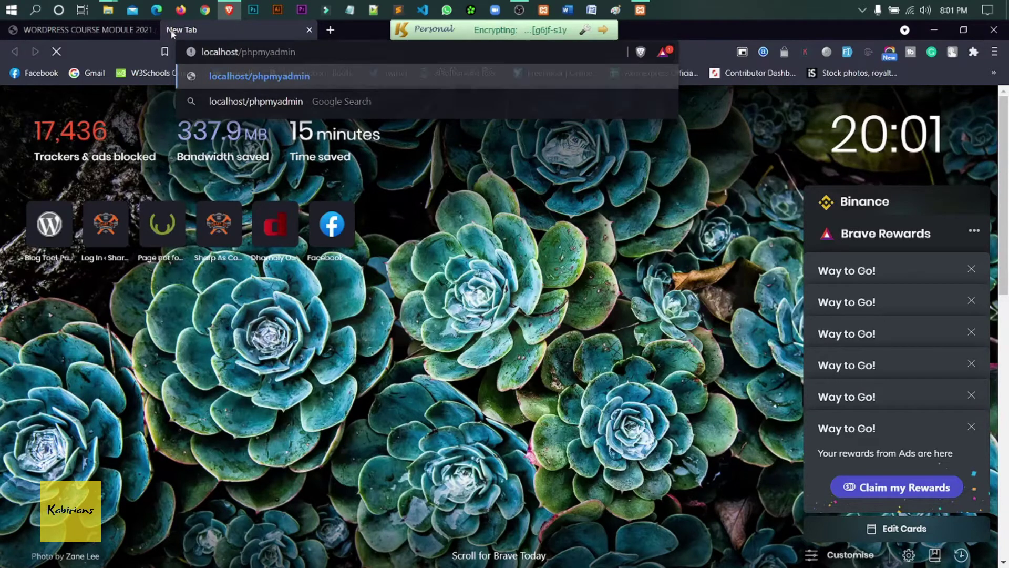
pyautogui.press('Return')
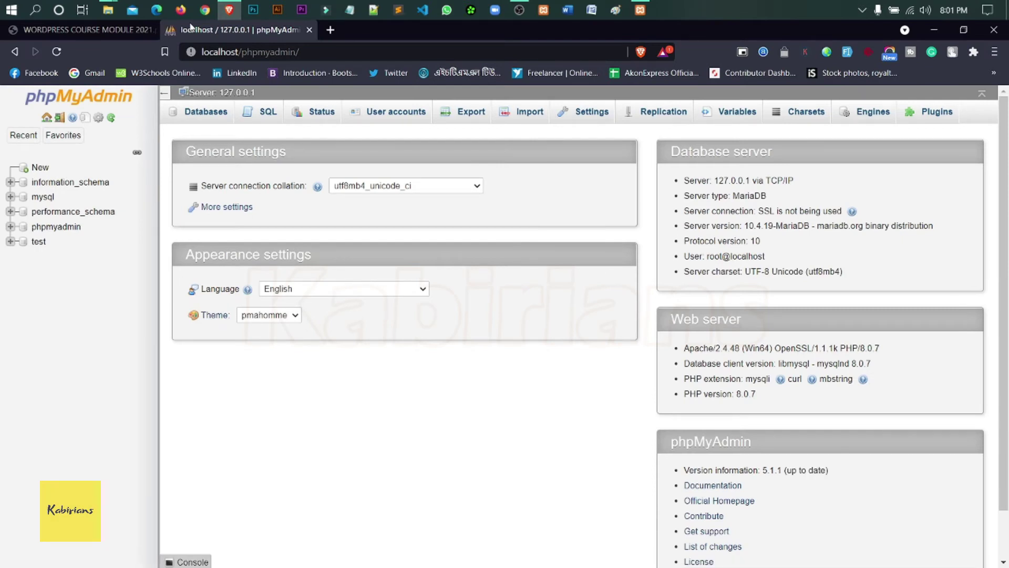
pyautogui.click(198, 120)
pyautogui.click(242, 203)
pyautogui.write('project1')
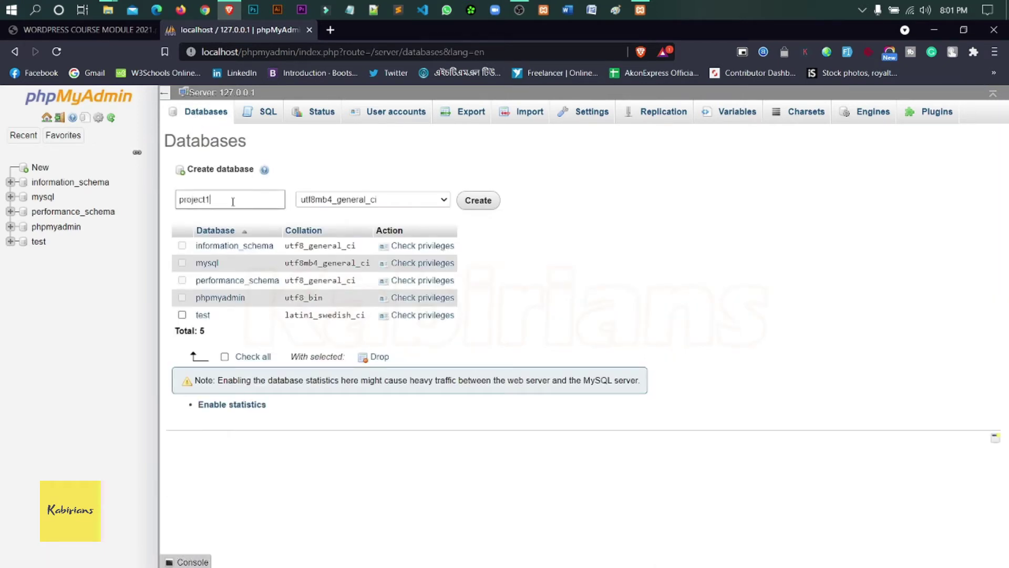
pyautogui.click(484, 204)
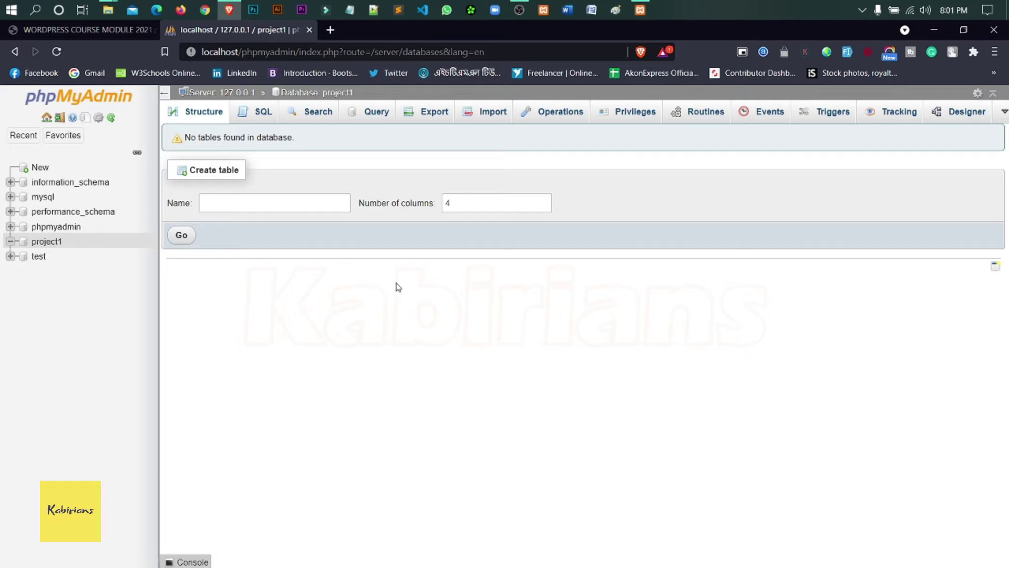
pyautogui.click(332, 30)
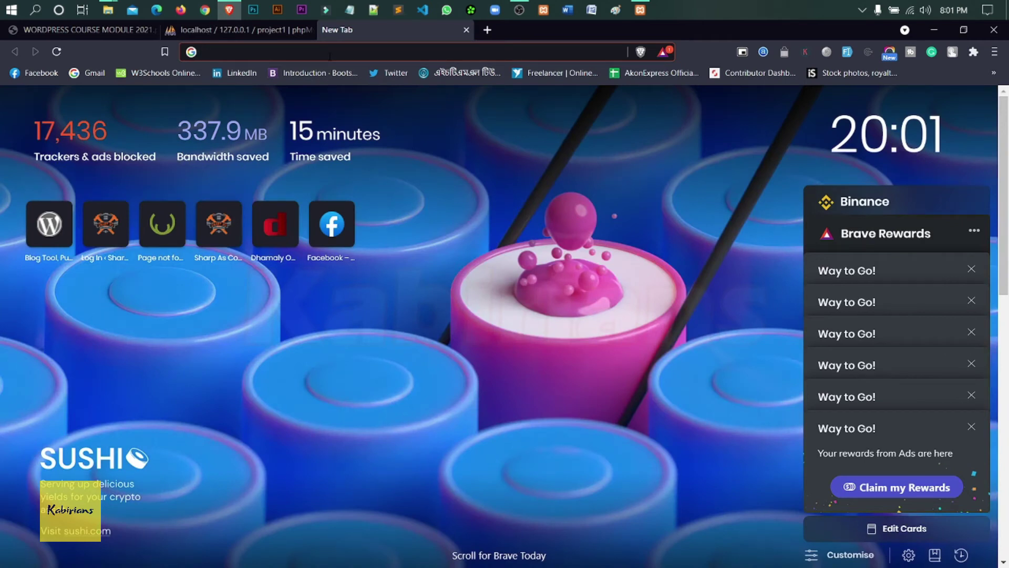
# - Load localhost/project1 and continue the installer with English (United States)
pyautogui.write('localhost/')
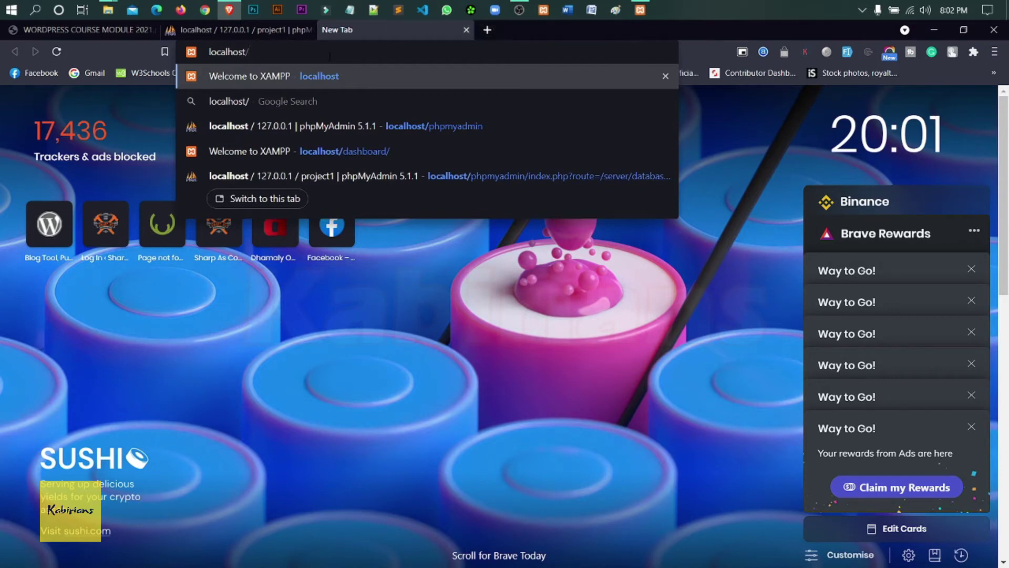
pyautogui.write('project1')
pyautogui.press('Return')
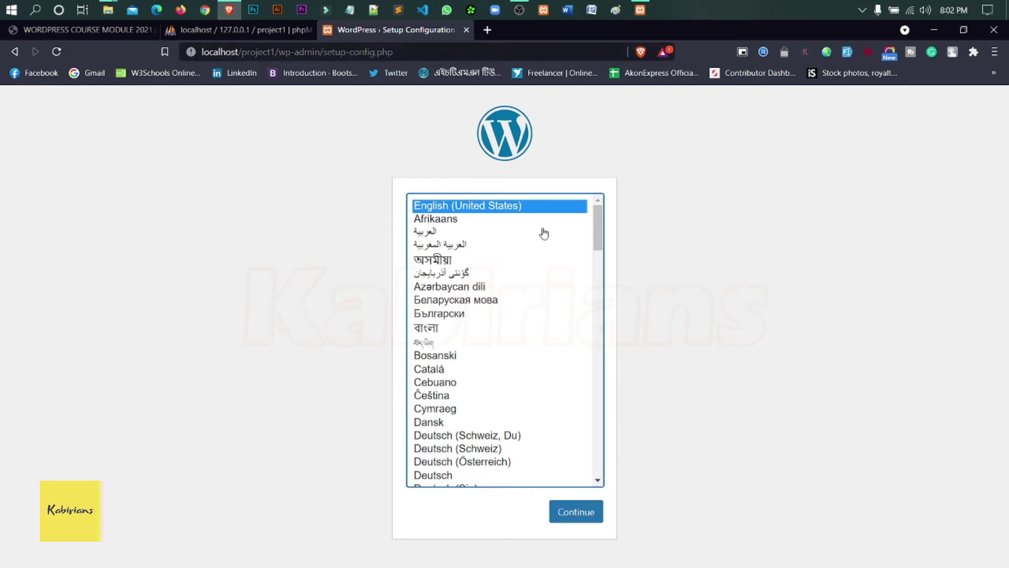
pyautogui.click(576, 512)
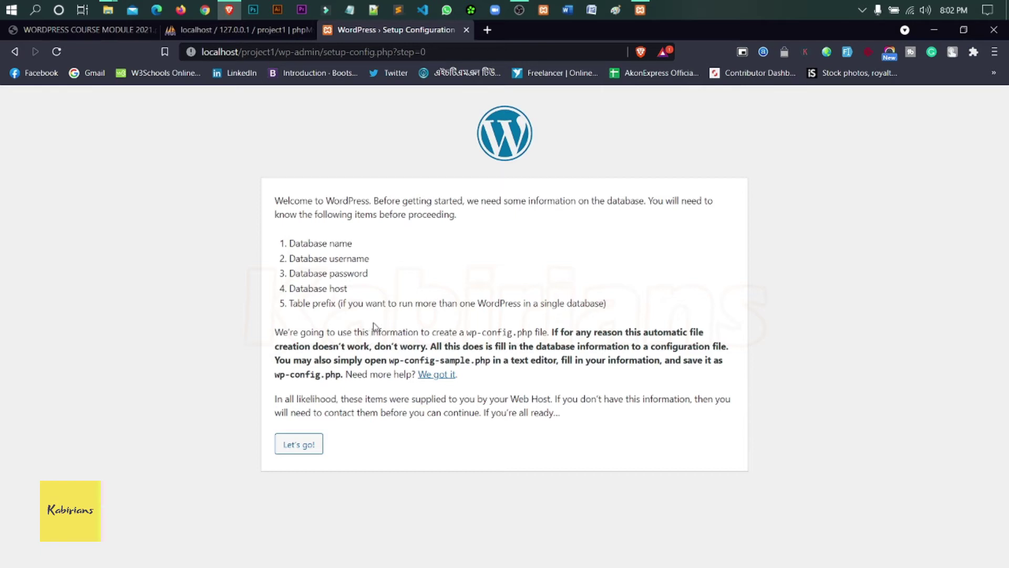
# - Submit database name project1, username root and an empty password to the installer
pyautogui.click(310, 449)
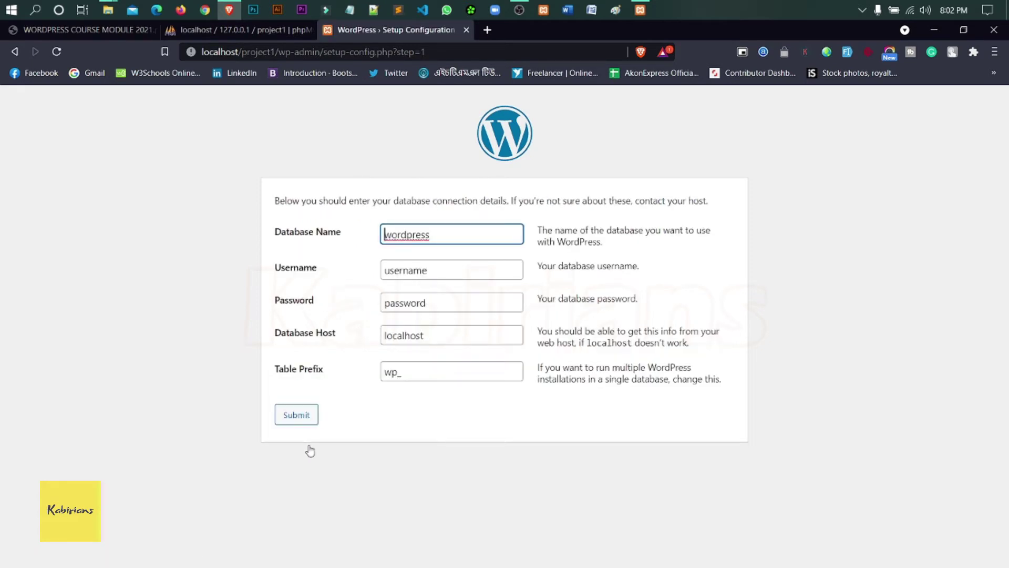
pyautogui.moveTo(434, 234); pyautogui.dragTo(373, 242)
pyautogui.write('project1')
pyautogui.moveTo(449, 271); pyautogui.dragTo(378, 277)
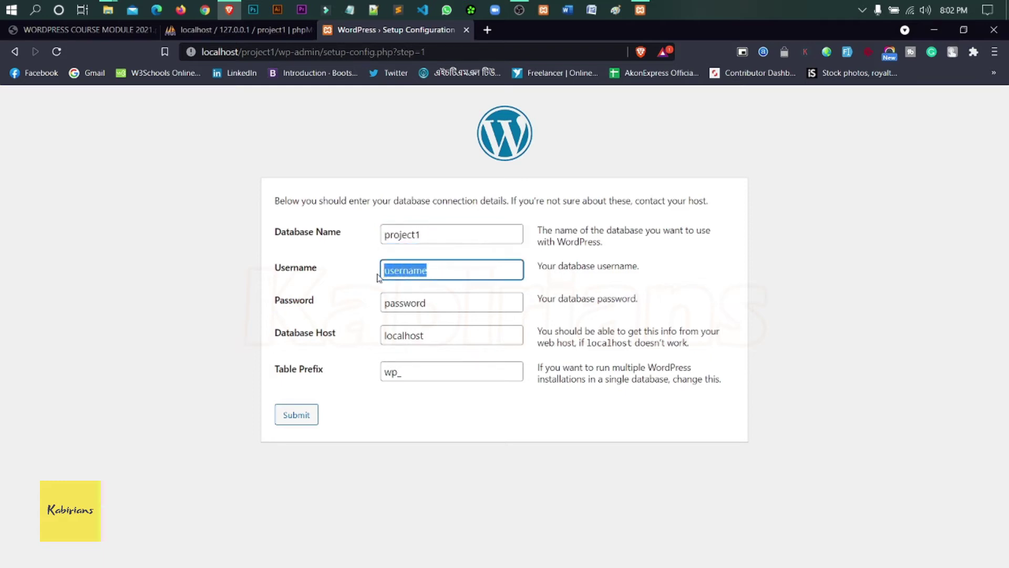
pyautogui.write('root')
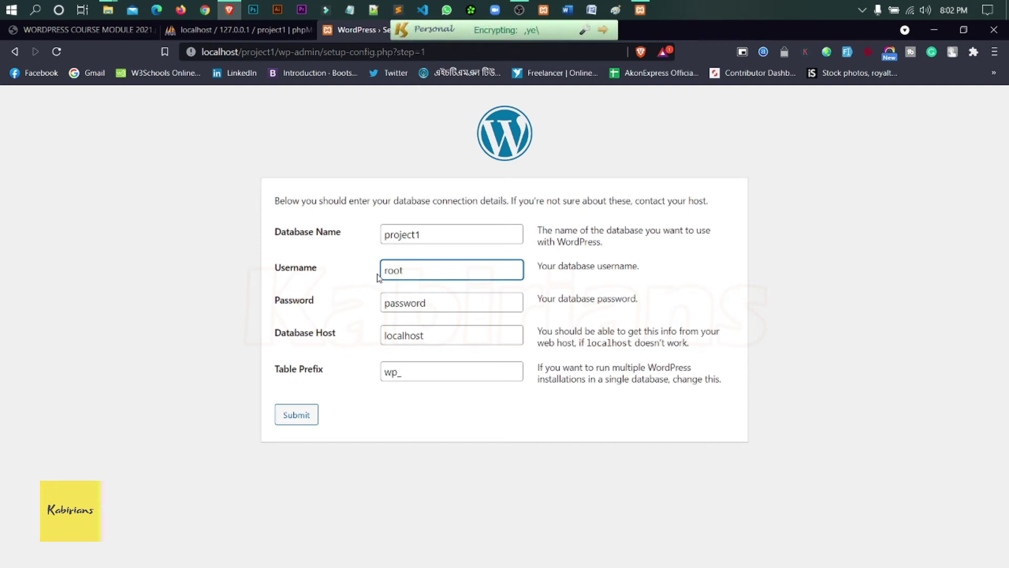
pyautogui.moveTo(472, 299); pyautogui.dragTo(372, 308)
pyautogui.press('BackSpace')
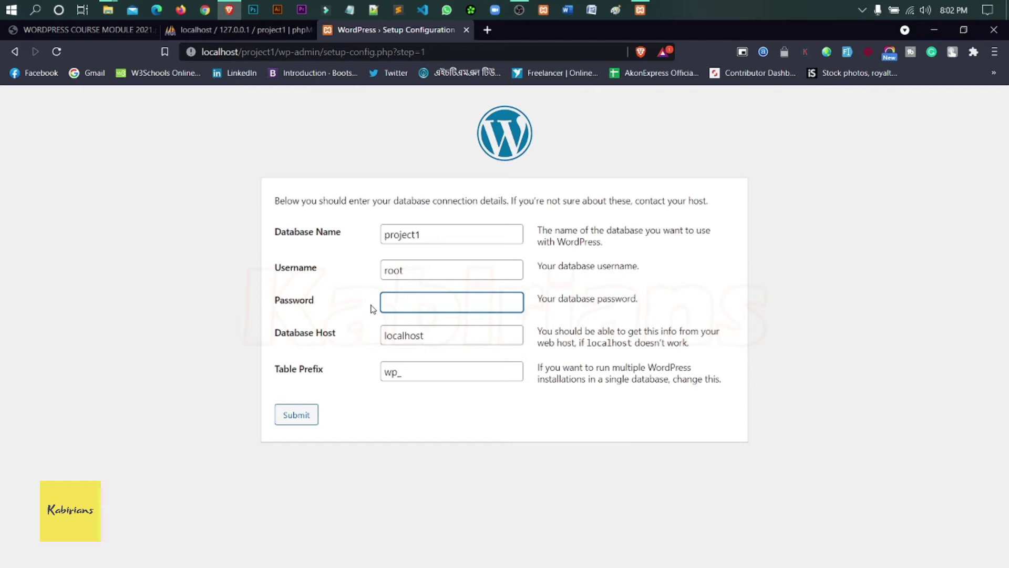
pyautogui.click(422, 427)
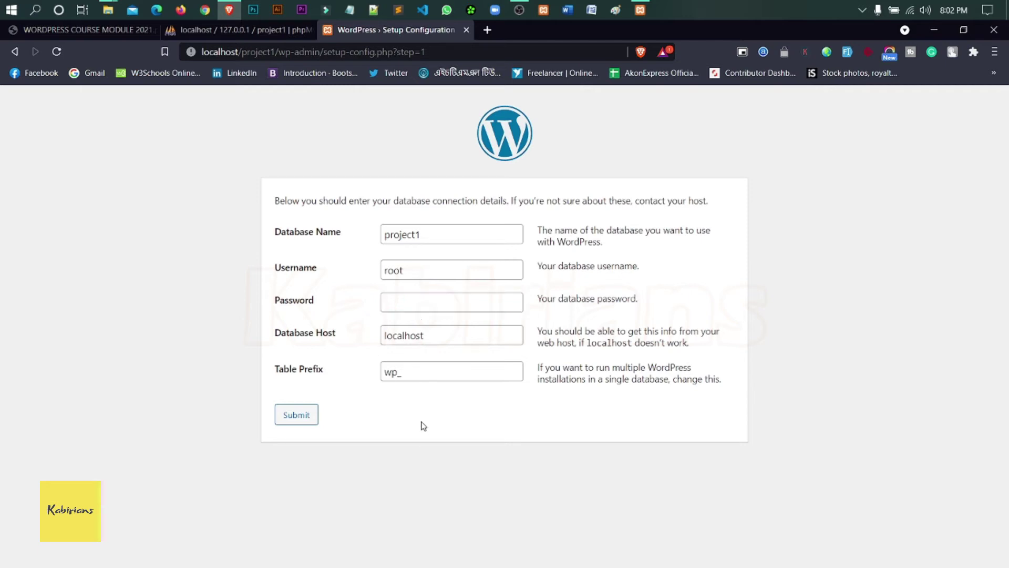
pyautogui.click(307, 419)
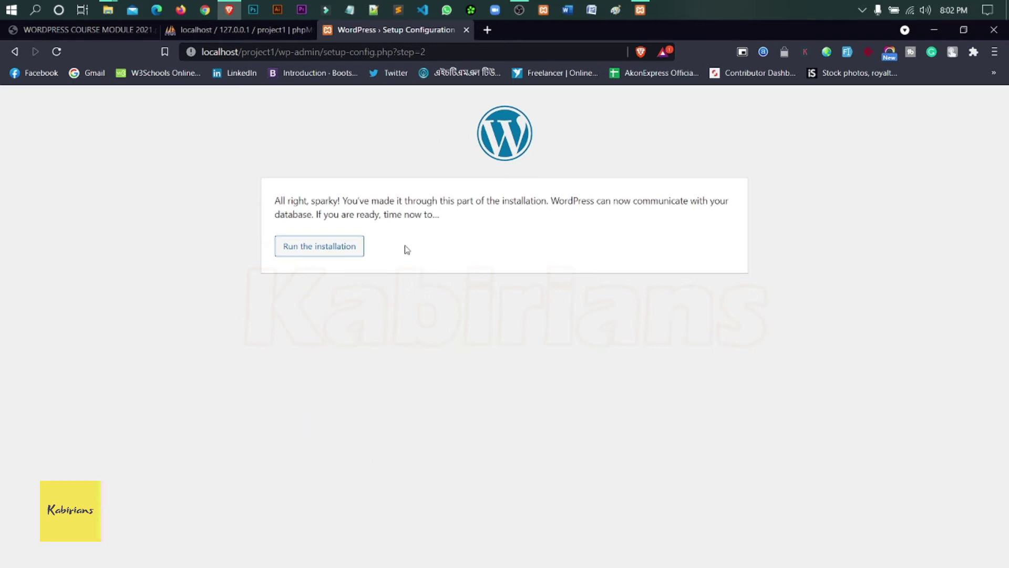
# - Run the installation and enter site title My Website and username admin
pyautogui.click(318, 252)
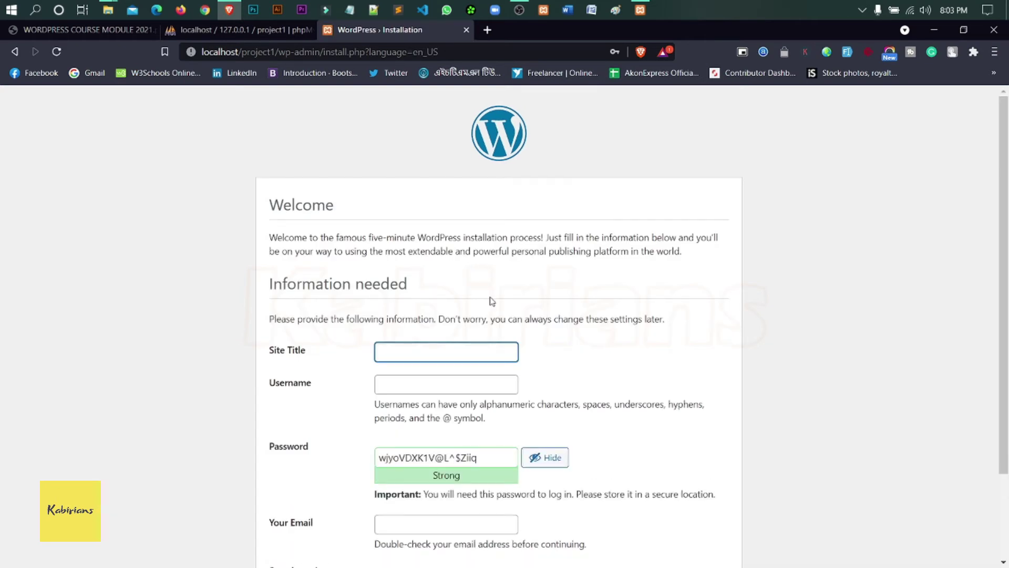
pyautogui.scroll(-2, 490, 298)
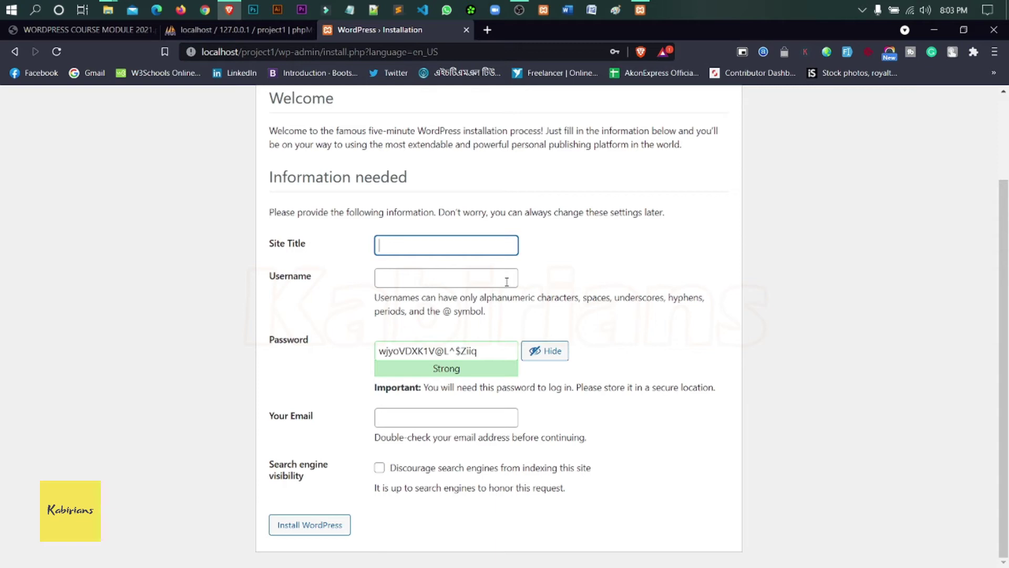
pyautogui.write('My')
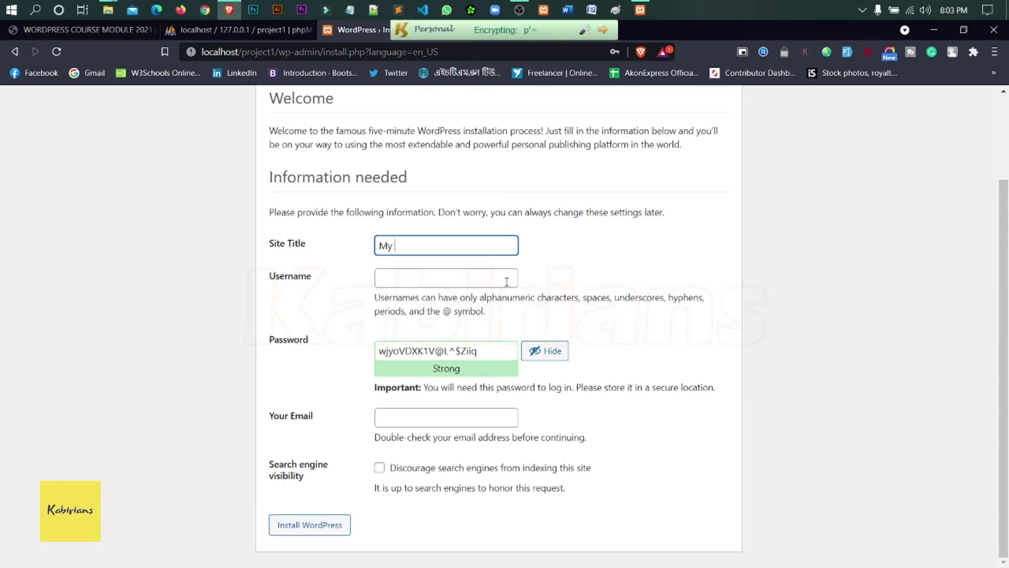
pyautogui.write(' Website')
pyautogui.click(485, 282)
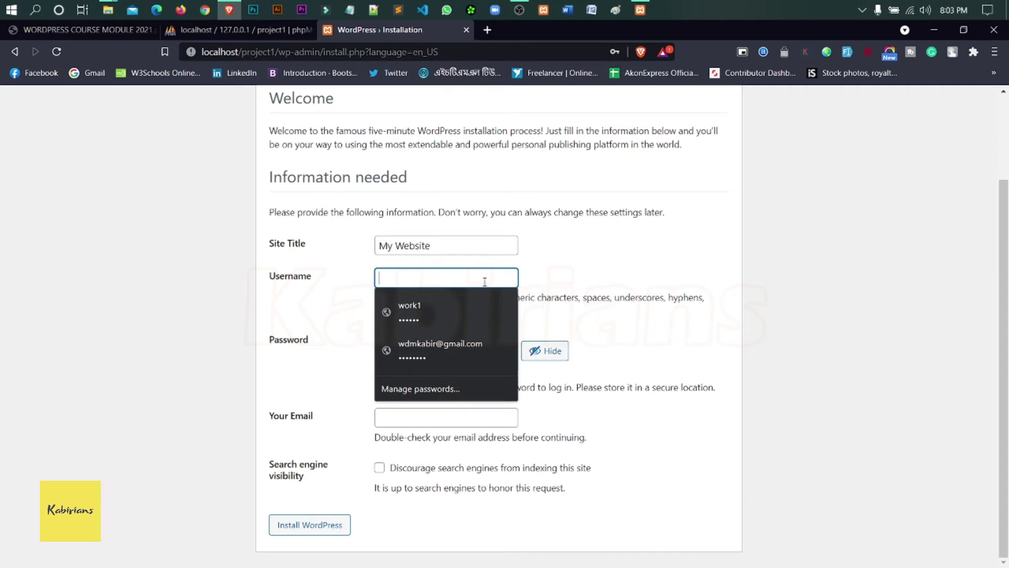
pyautogui.write('admin')
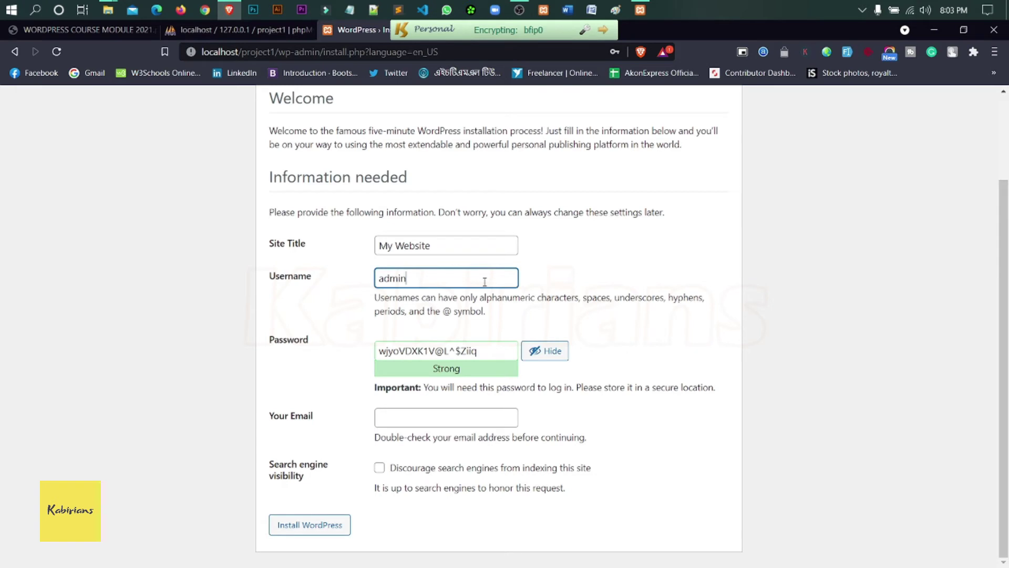
# - Leave the admin password field blank, then check the project1 database in phpMyAdmin
pyautogui.moveTo(490, 351); pyautogui.dragTo(360, 357)
pyautogui.press('BackSpace')
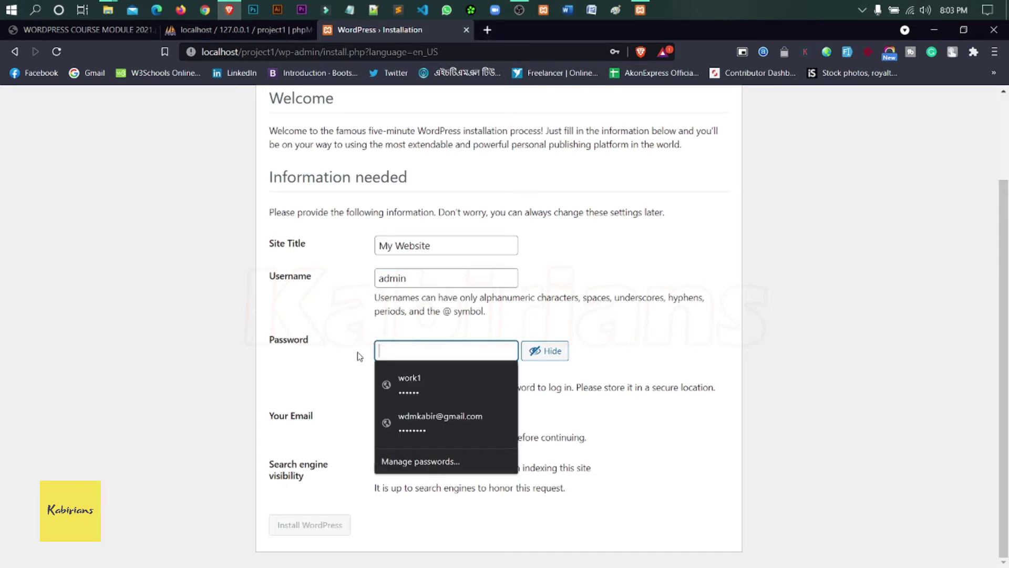
pyautogui.write('admin')
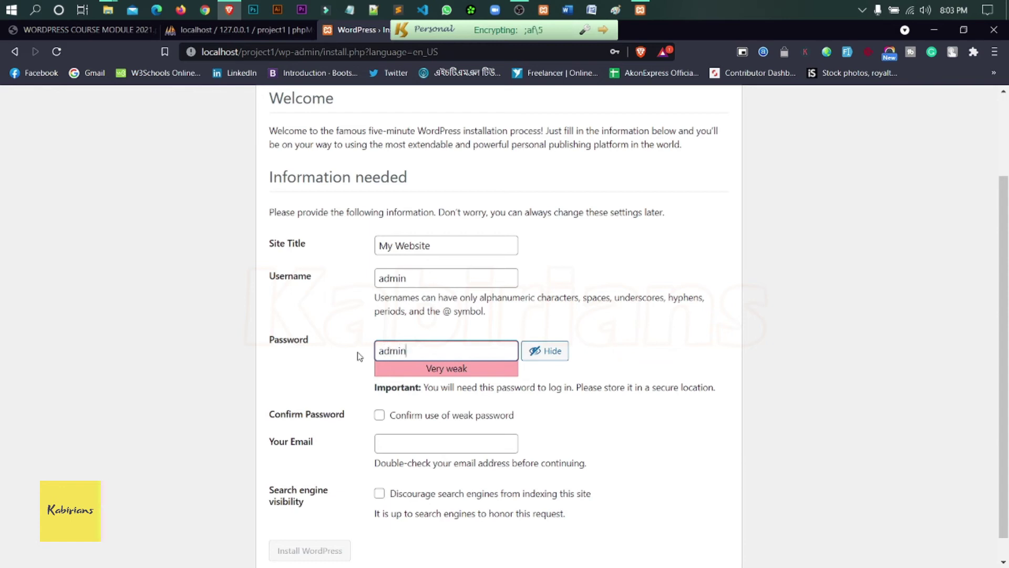
pyautogui.moveTo(444, 348); pyautogui.dragTo(375, 349)
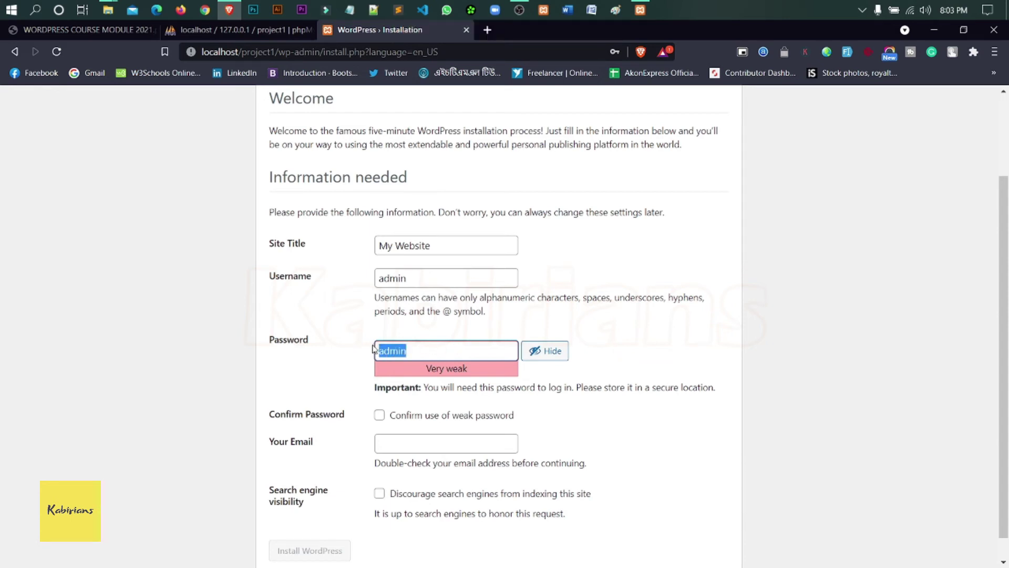
pyautogui.click(461, 343)
pyautogui.click(535, 374)
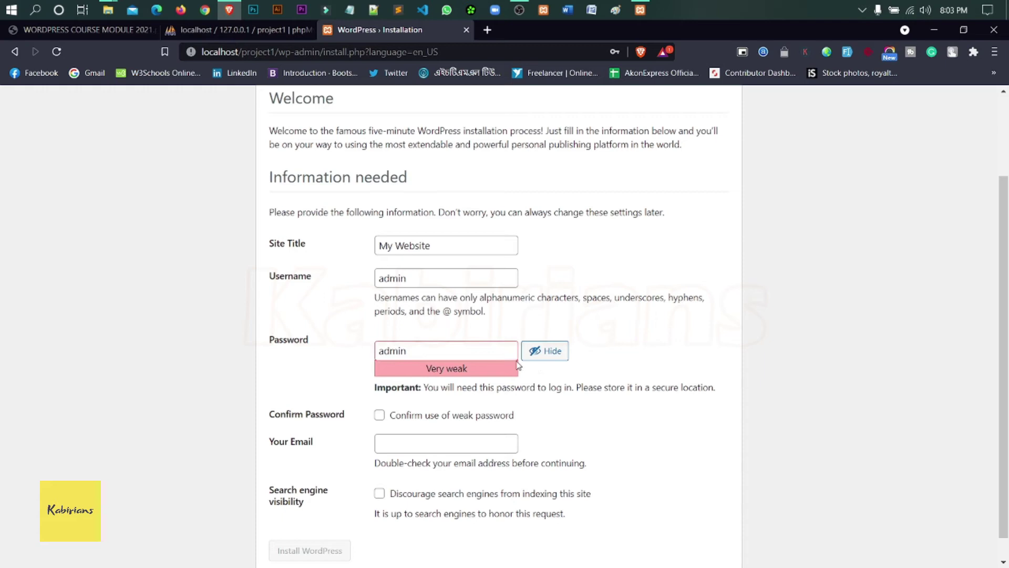
pyautogui.moveTo(452, 356); pyautogui.dragTo(345, 349)
pyautogui.press('BackSpace')
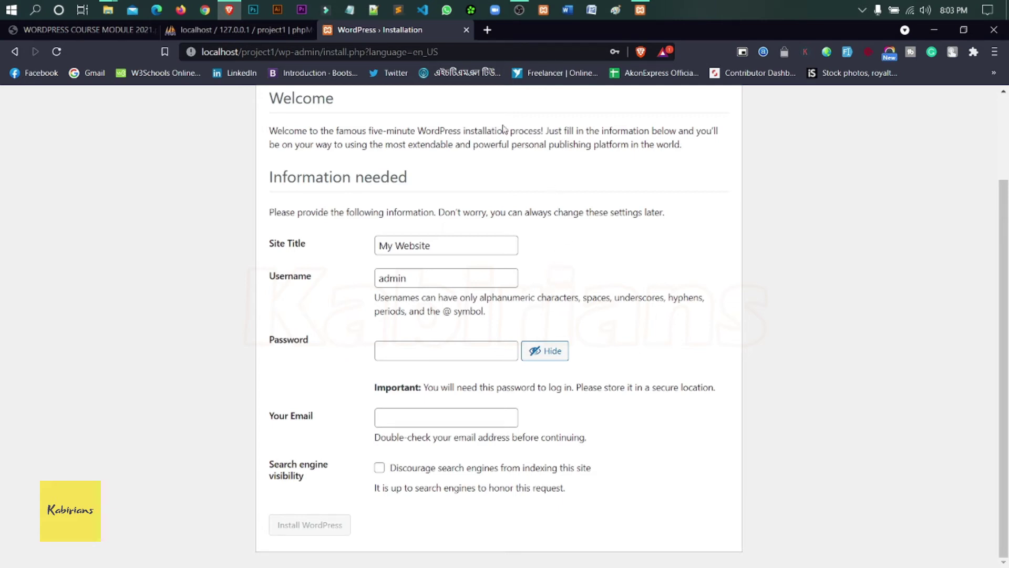
pyautogui.click(257, 30)
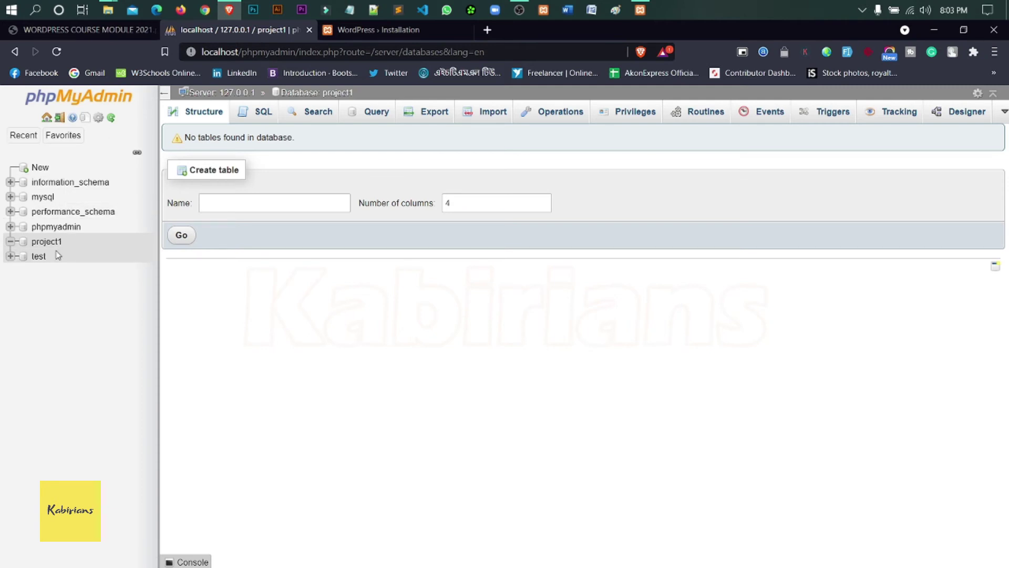
# - Create an empty info.txt text document in the htdocs\project1 folder
pyautogui.moveTo(108, 9)
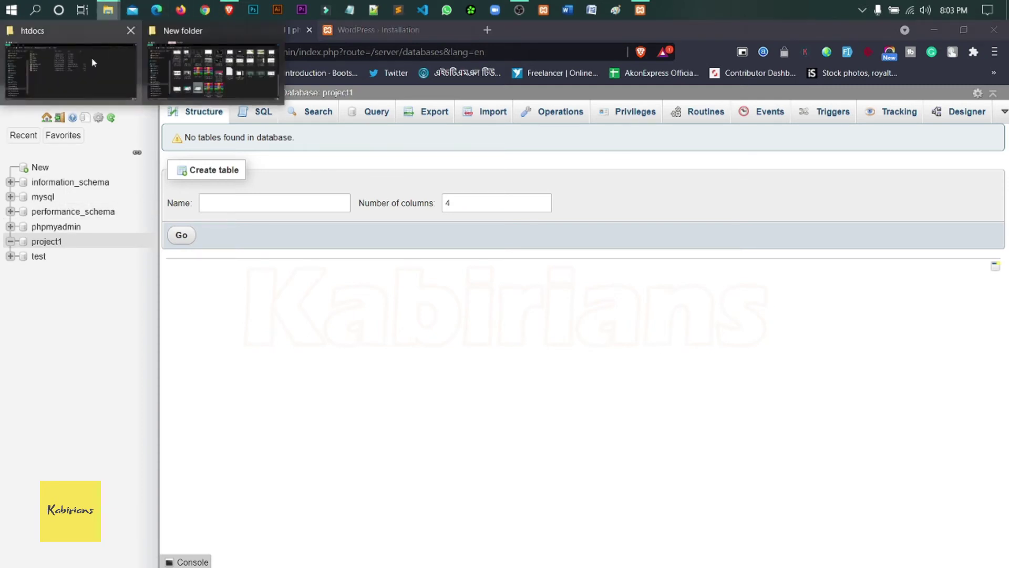
pyautogui.click(92, 62)
pyautogui.doubleClick(290, 231)
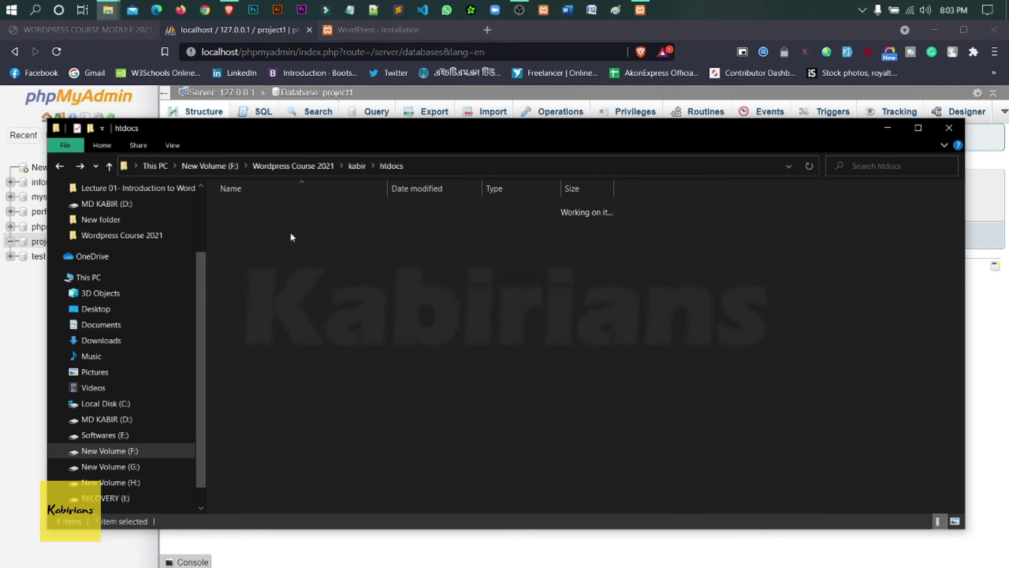
pyautogui.rightClick(679, 267)
pyautogui.moveTo(791, 471)
pyautogui.click(594, 450)
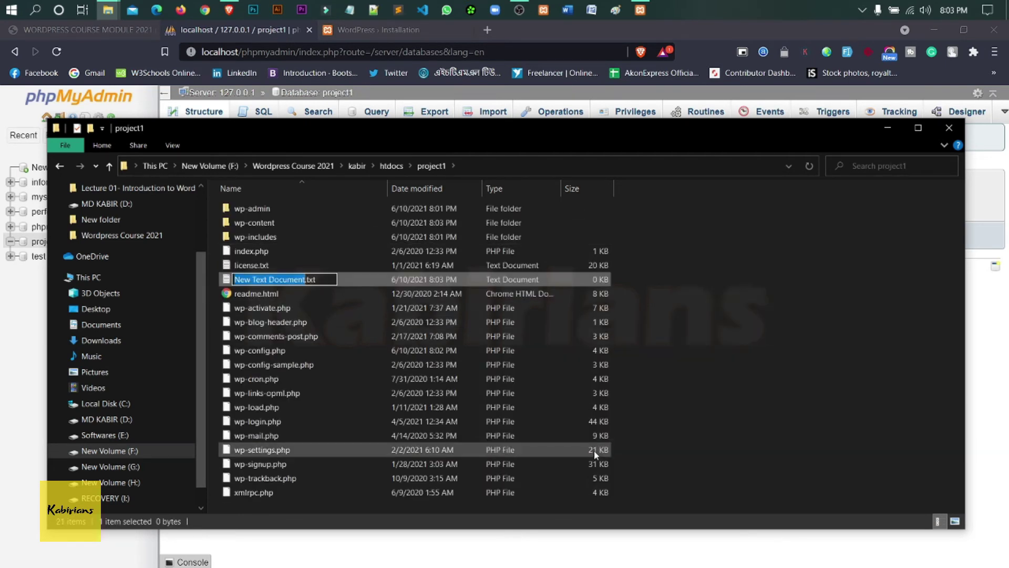
pyautogui.write('info')
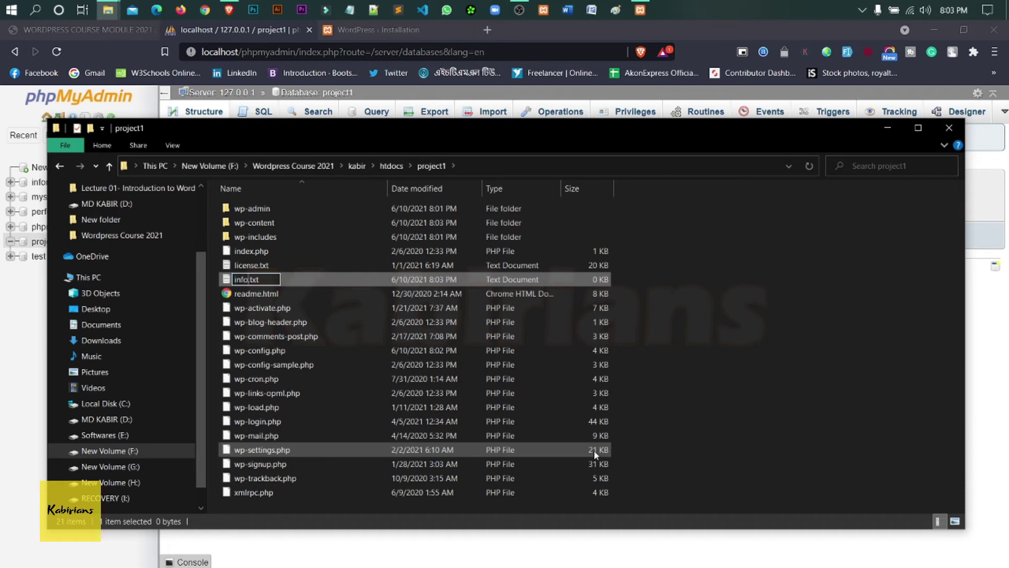
pyautogui.press('Return')
pyautogui.press('Return')
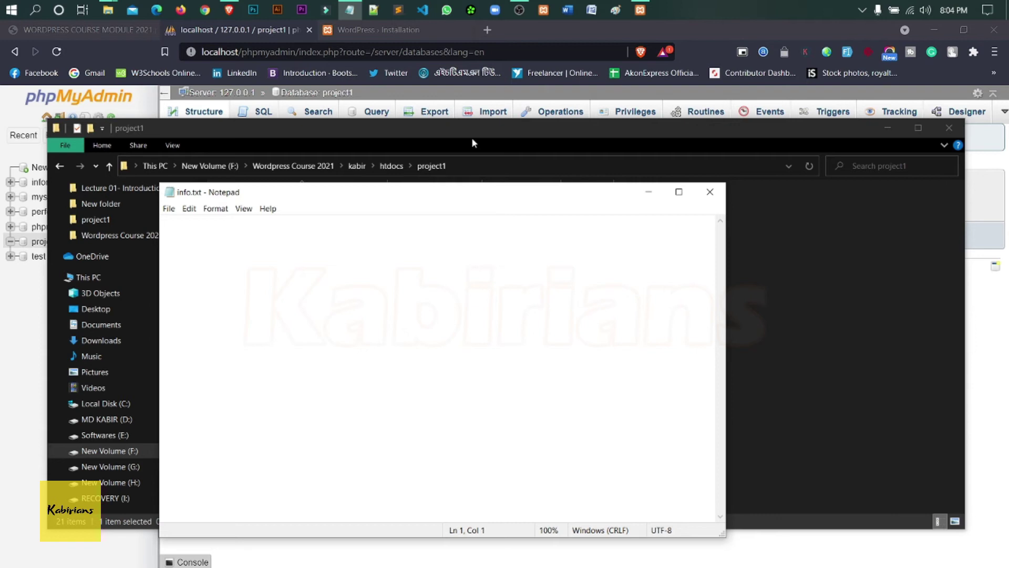
pyautogui.click(888, 131)
# - Write 'database name: project1' as the first line of info.txt
pyautogui.click(347, 30)
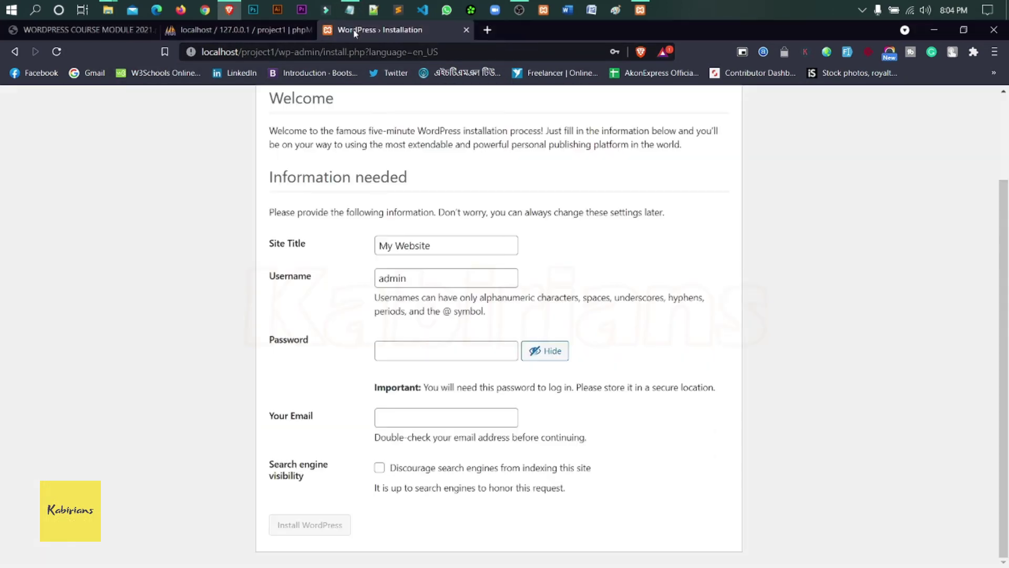
pyautogui.scroll(2, 584, 313)
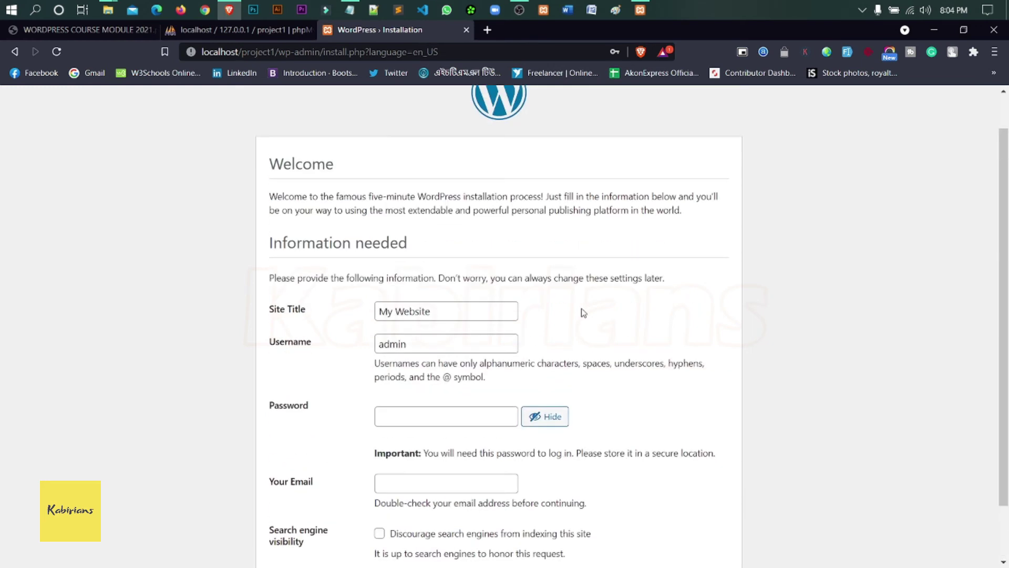
pyautogui.click(350, 10)
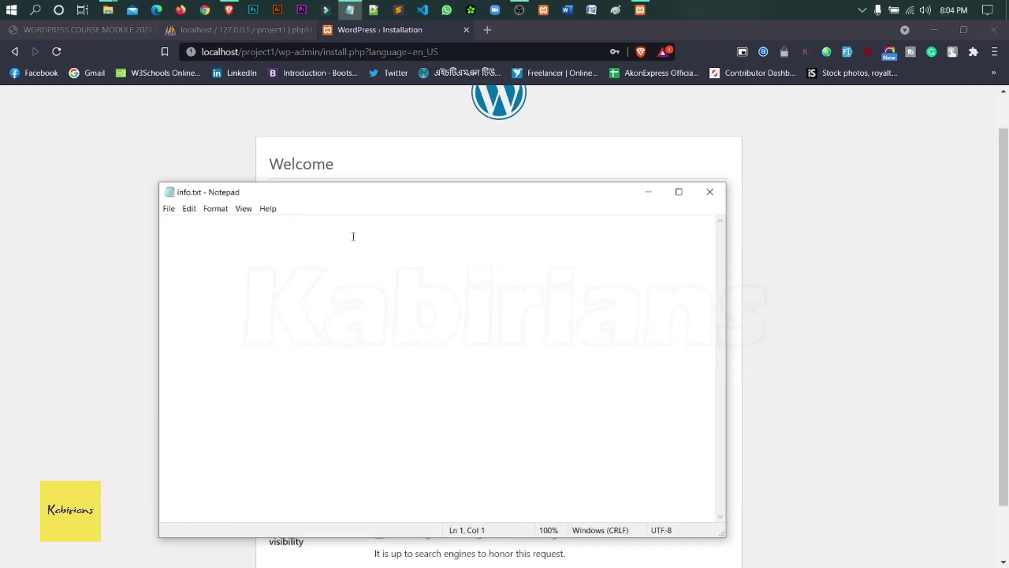
pyautogui.write('D')
pyautogui.press('BackSpace')
pyautogui.write('database name: project1')
pyautogui.press('Return')
pyautogui.press('Return')
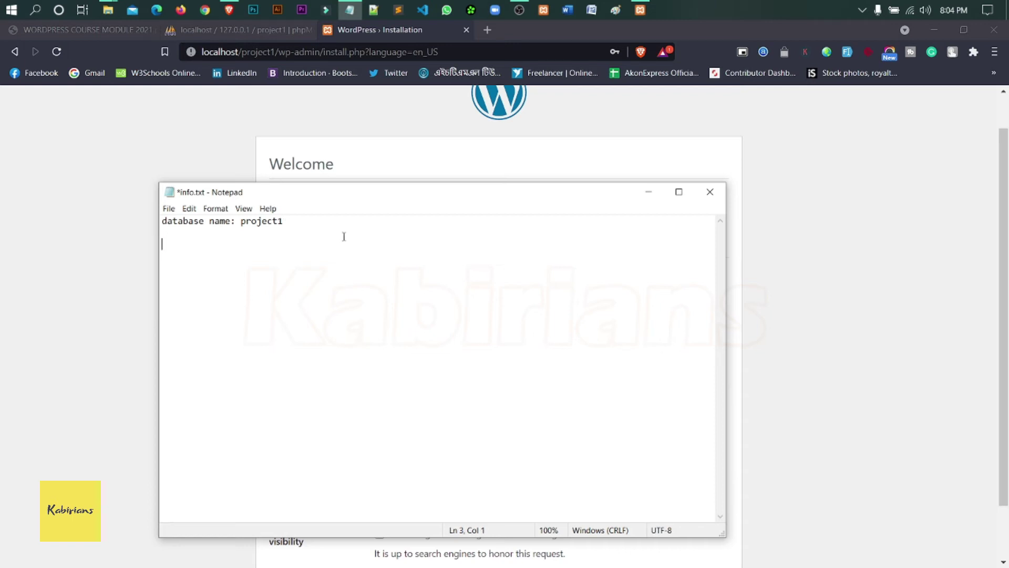
# - Add a 'wp-user: admin' line and a wp-pass password line, then minimize Notepad
pyautogui.click(386, 33)
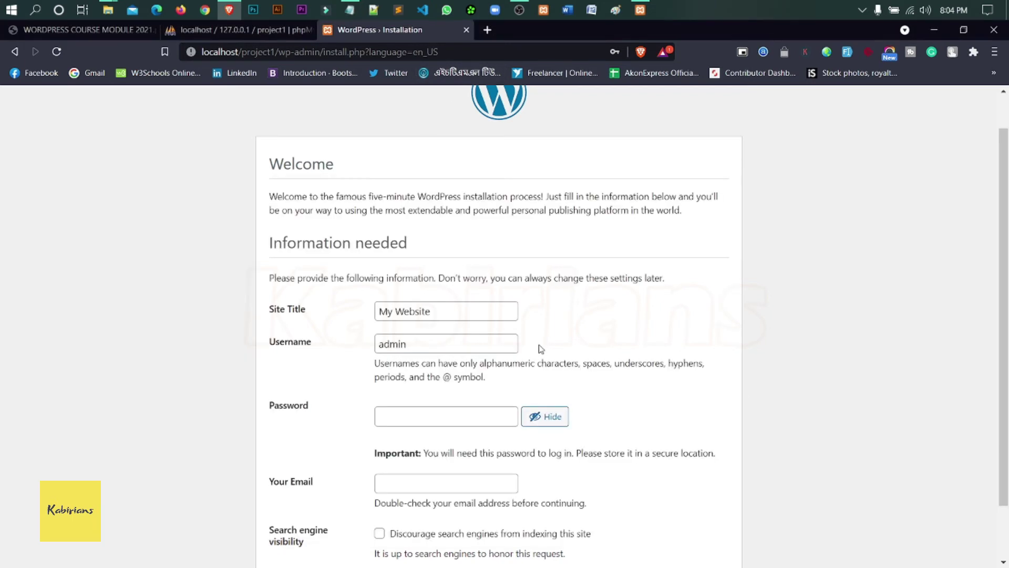
pyautogui.scroll(-1, 542, 349)
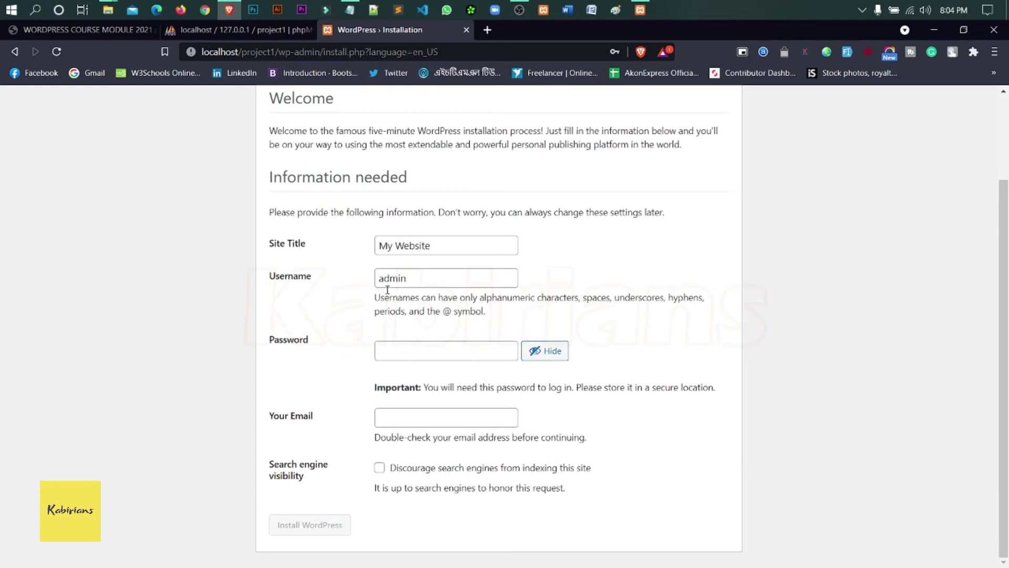
pyautogui.click(349, 10)
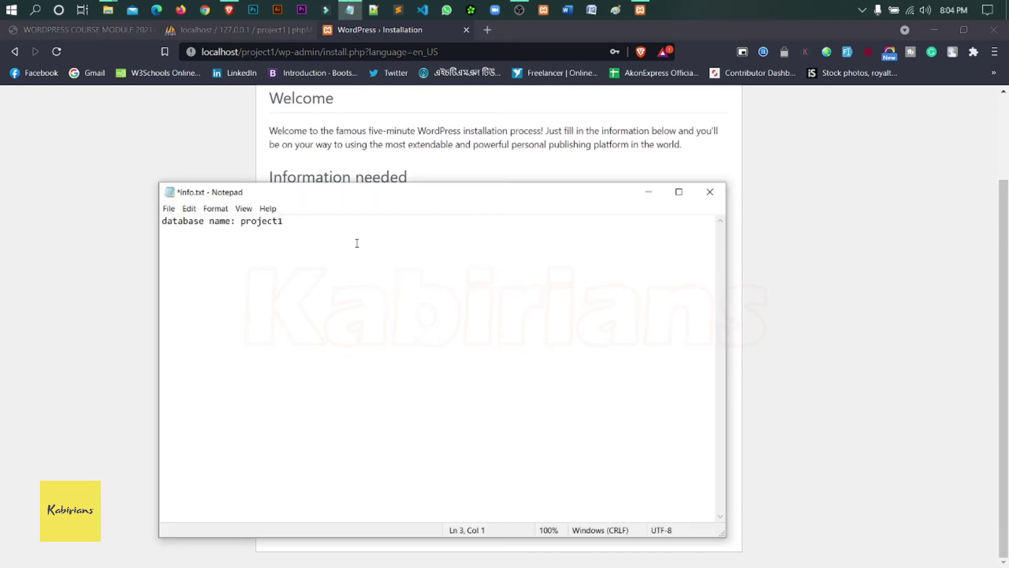
pyautogui.write('wp-user: admin')
pyautogui.press('Return')
pyautogui.write('wp-pass: admin')
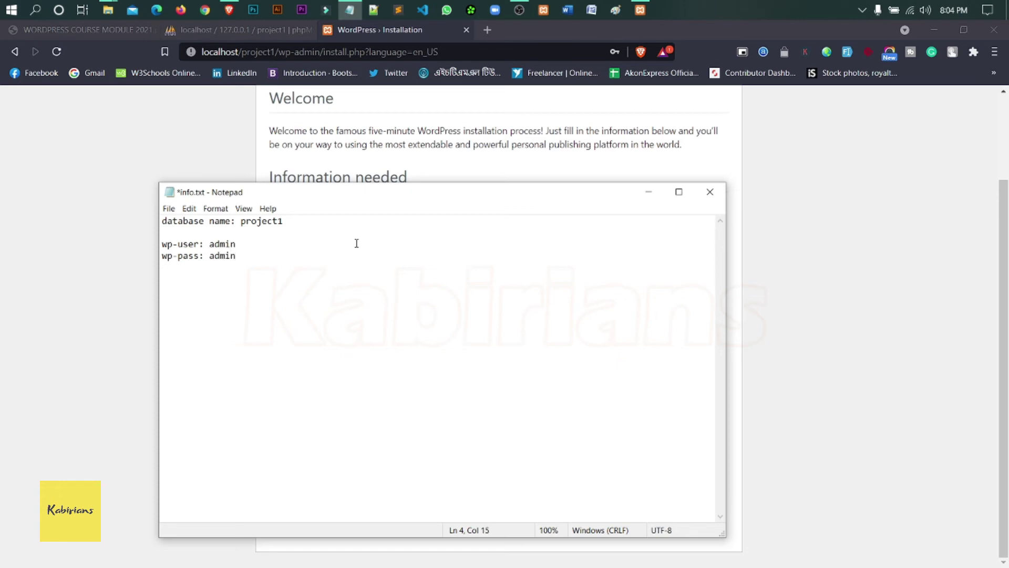
pyautogui.click(648, 192)
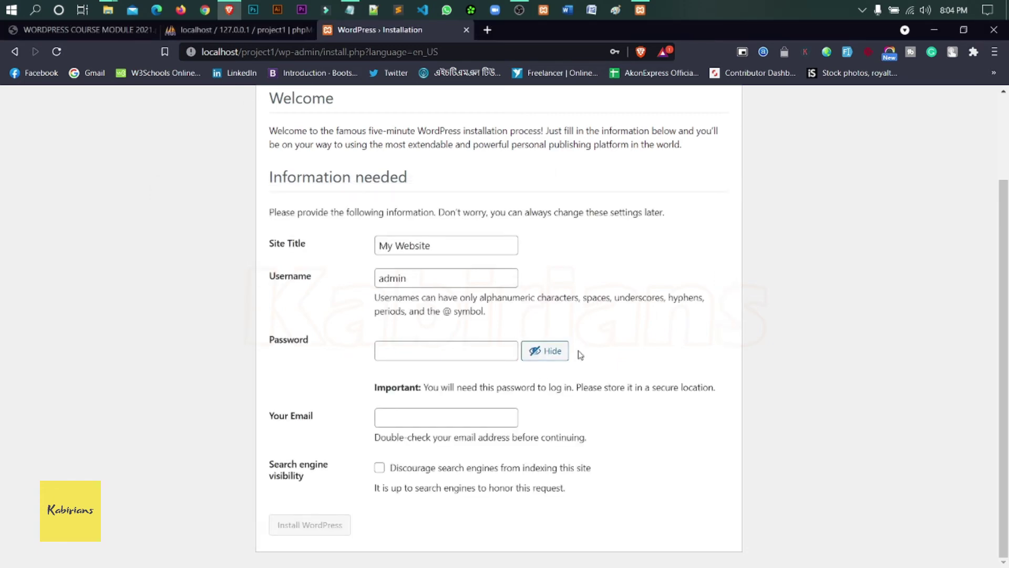
# - Enter a weak admin password, confirm its use, and fill in the saved admin e-mail address
pyautogui.click(459, 349)
pyautogui.write('admin')
pyautogui.scroll(-1, 460, 349)
pyautogui.click(377, 390)
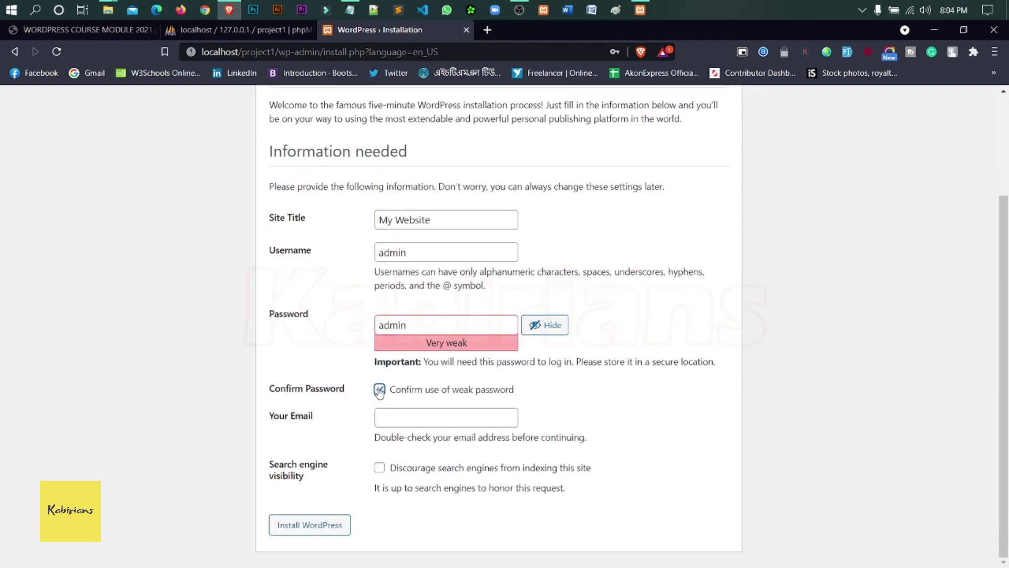
pyautogui.click(442, 414)
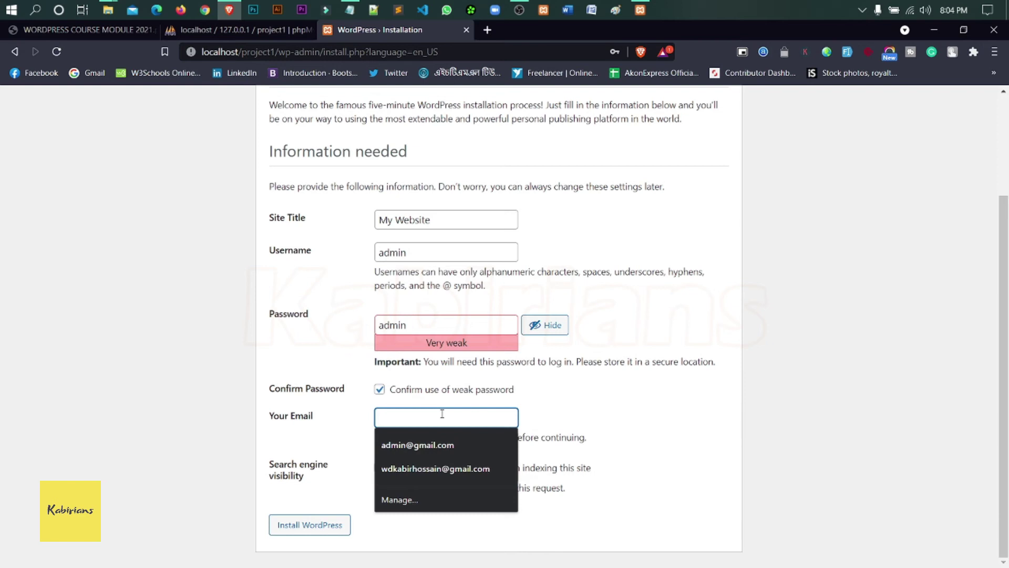
pyautogui.click(400, 445)
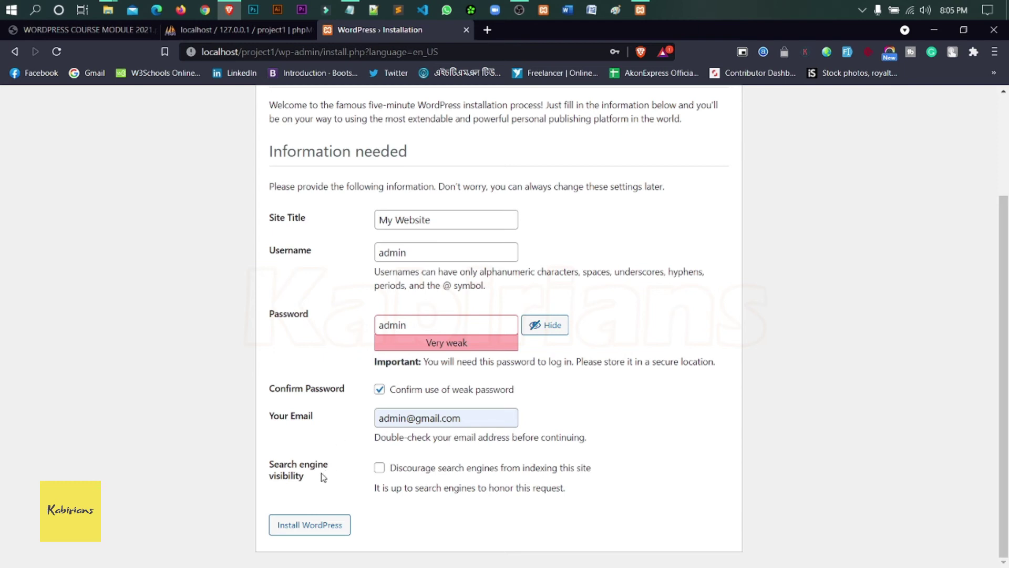
# - Tick the option discouraging search engines from indexing and start the WordPress installation
pyautogui.moveTo(308, 479); pyautogui.dragTo(274, 464)
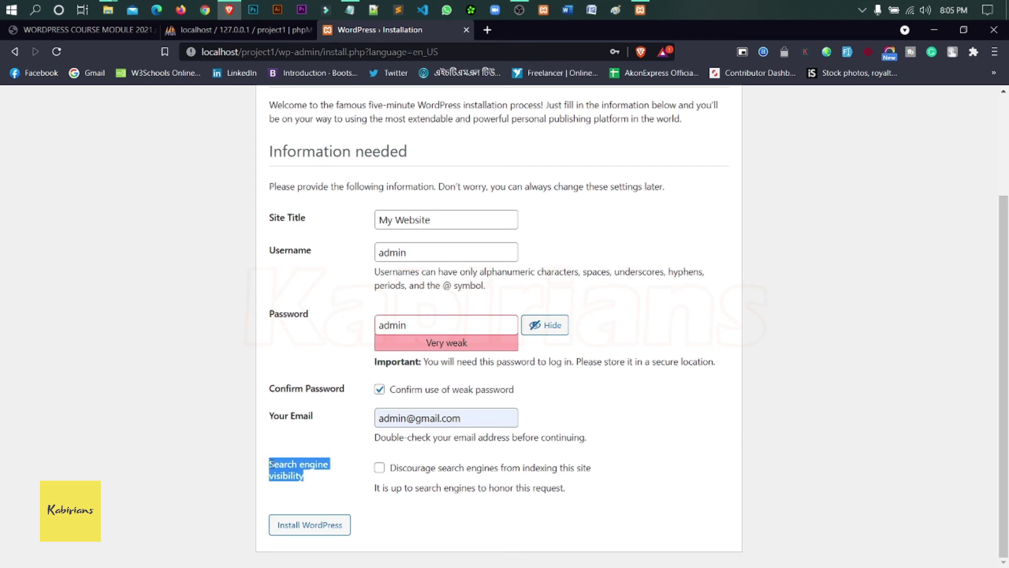
pyautogui.click(322, 479)
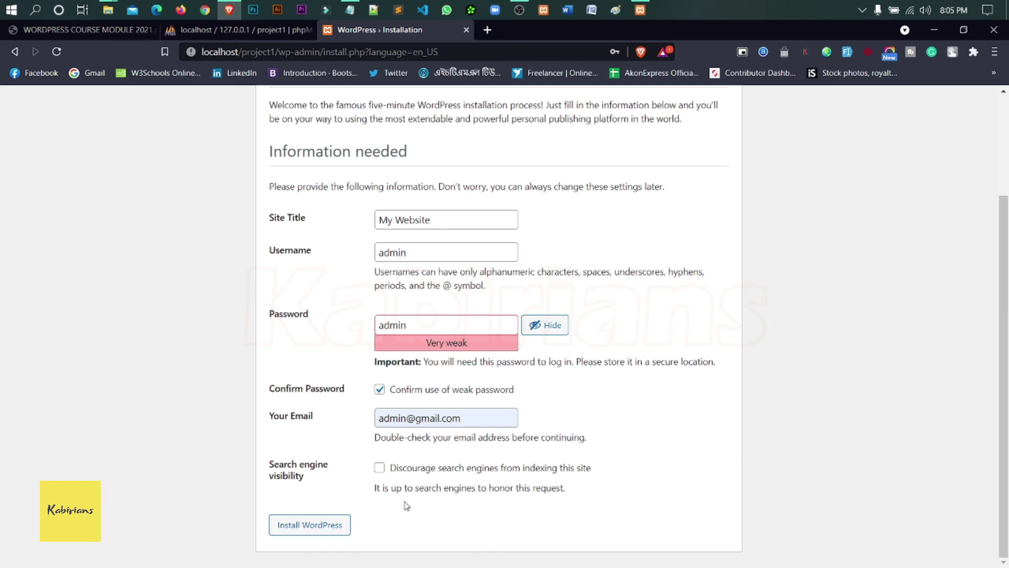
pyautogui.click(380, 471)
pyautogui.click(331, 532)
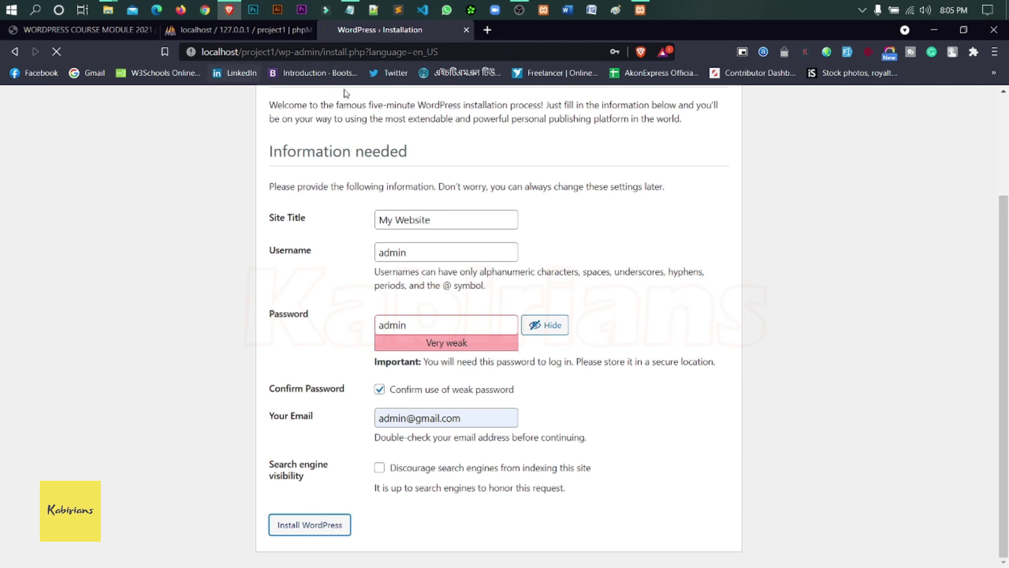
# - Save info.txt with Ctrl+S, add a blank line, and dismiss the browser's save-password offer
pyautogui.click(356, 11)
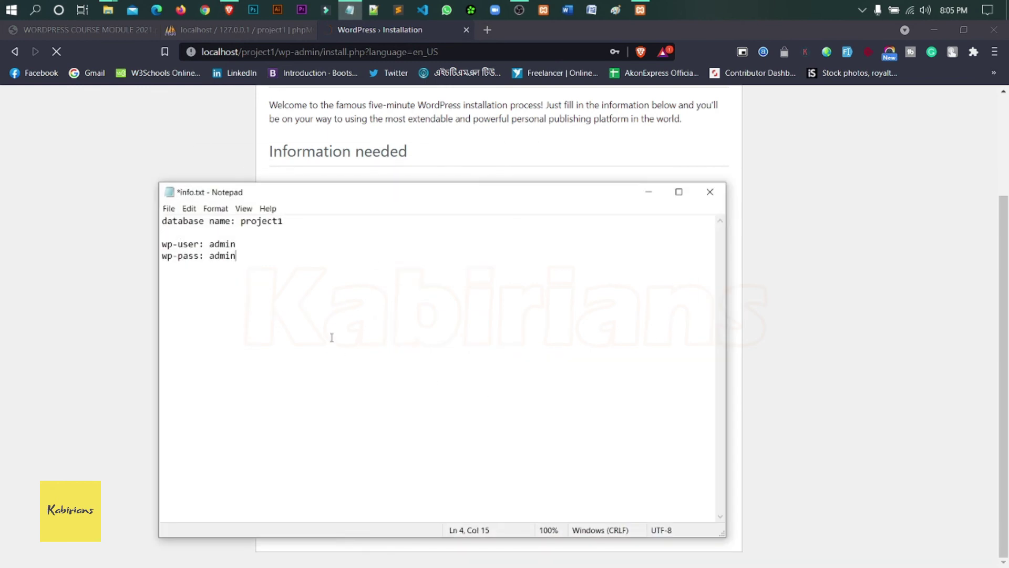
pyautogui.hotkey('ctrl', 's')
pyautogui.press('Return')
pyautogui.press('Return')
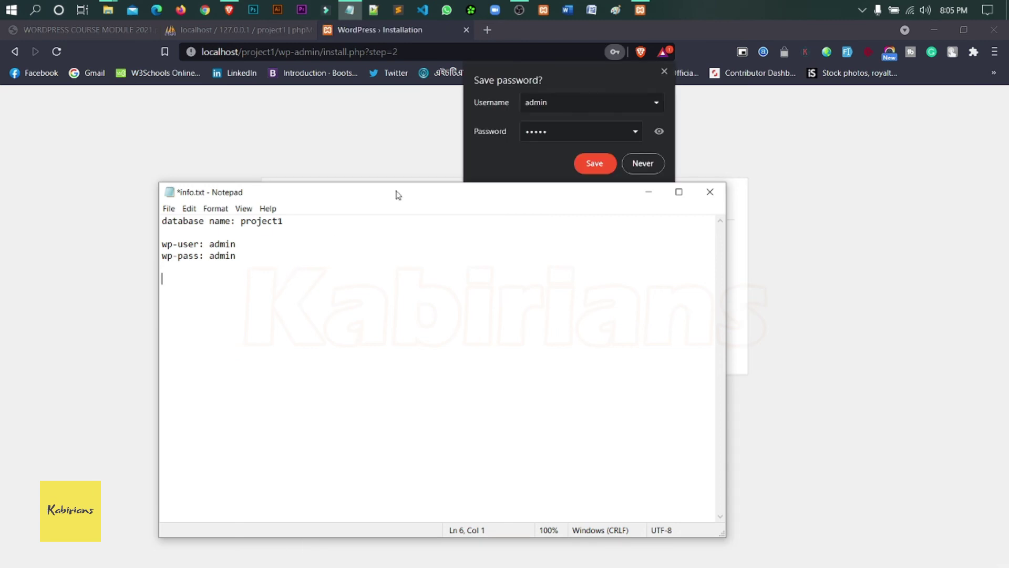
pyautogui.click(664, 71)
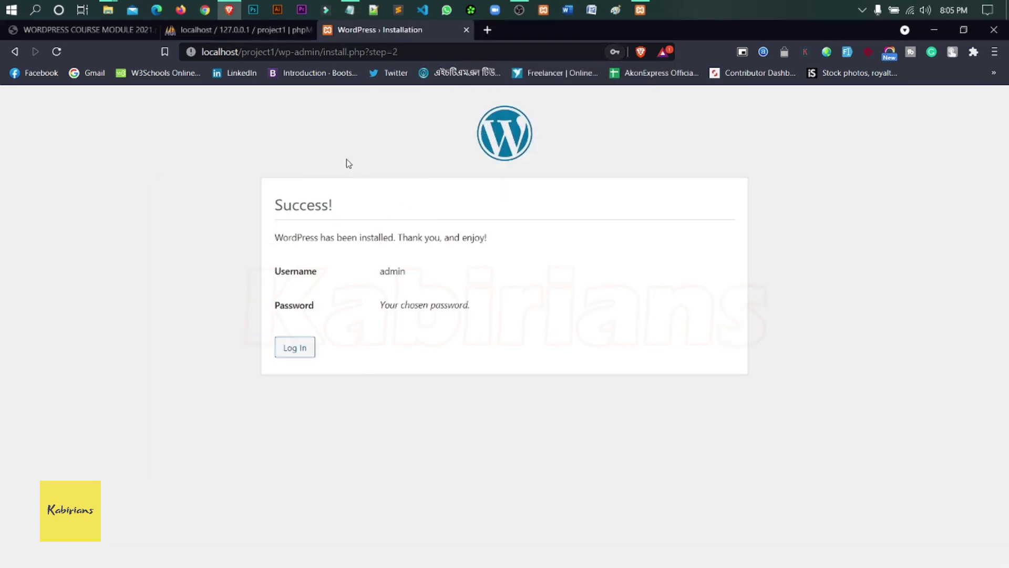
pyautogui.click(351, 11)
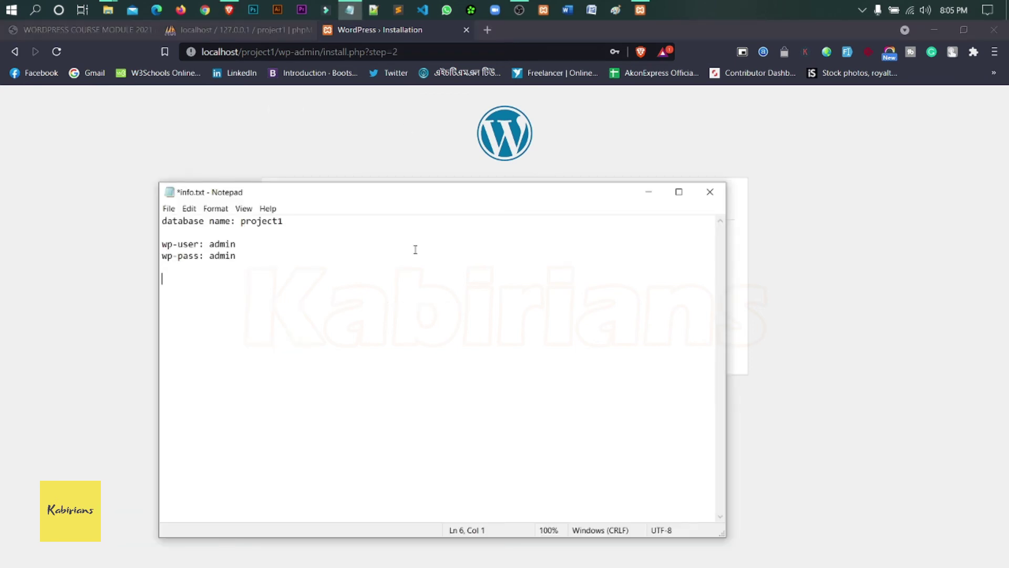
# - Type 'login url: localhost/project1/wp-admin' on the new line, then minimize Notepad
pyautogui.write('localhost/project1')
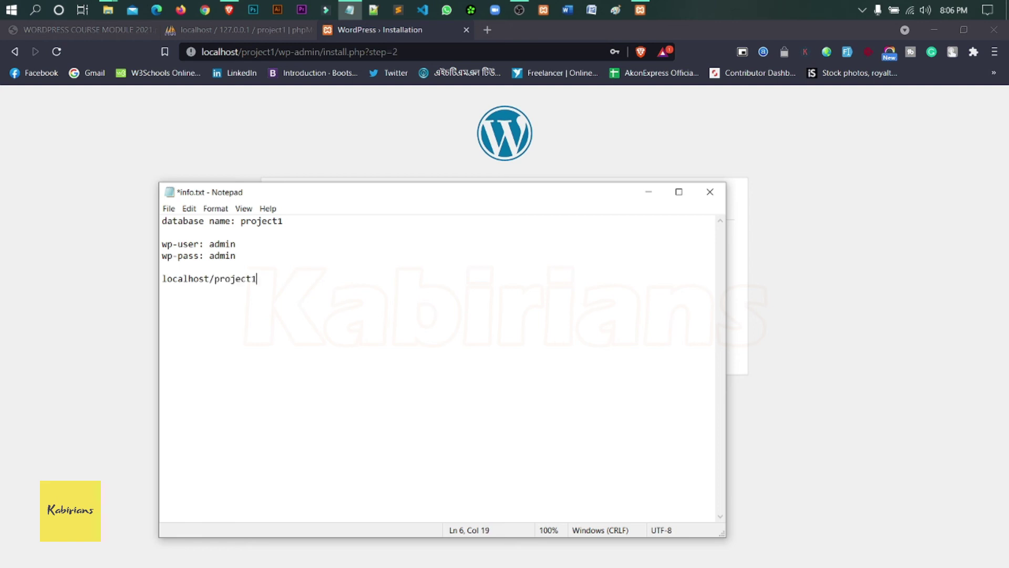
pyautogui.write('/wp-admin')
pyautogui.click(164, 278)
pyautogui.write('login u')
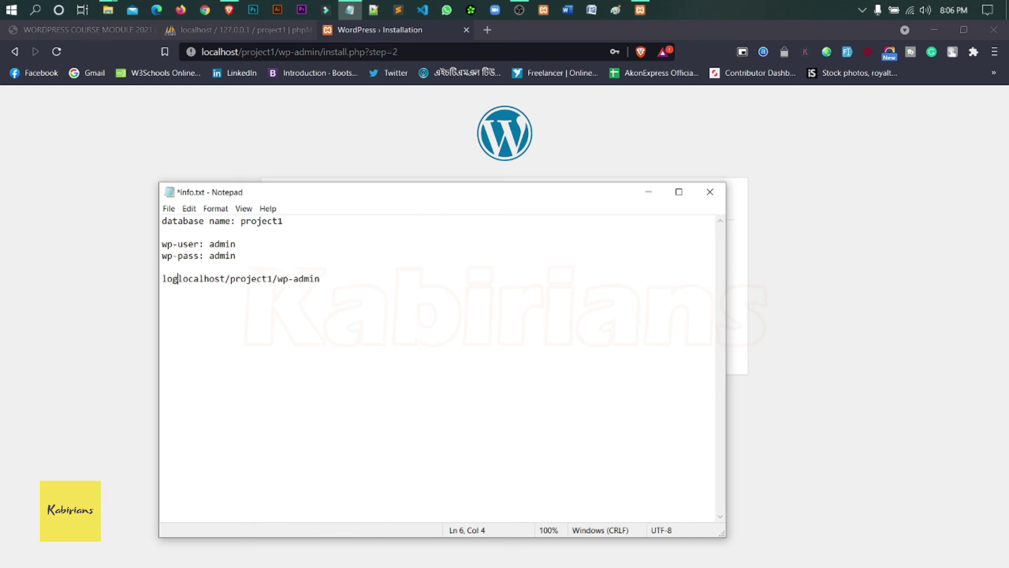
pyautogui.write('rl:')
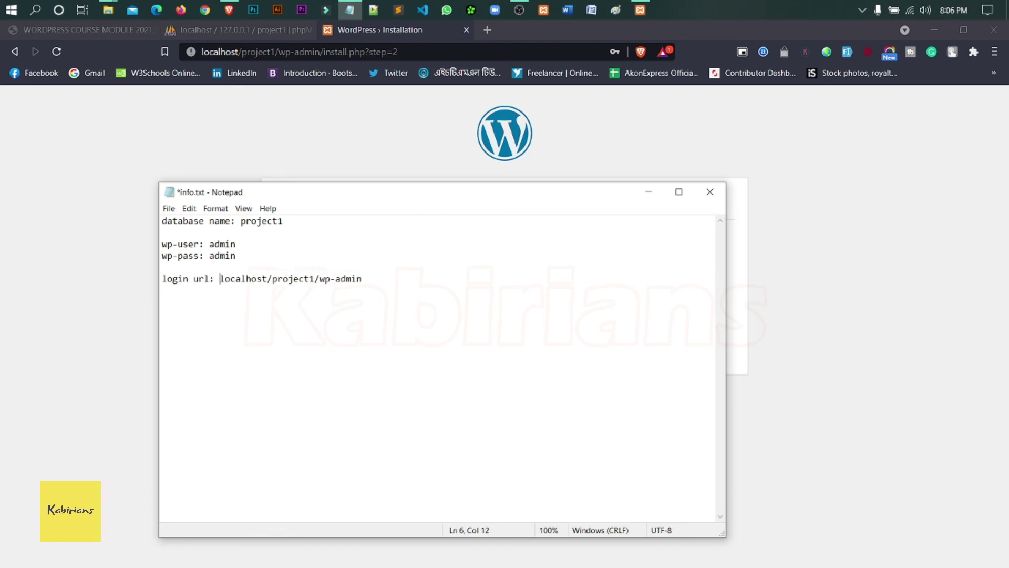
pyautogui.click(649, 192)
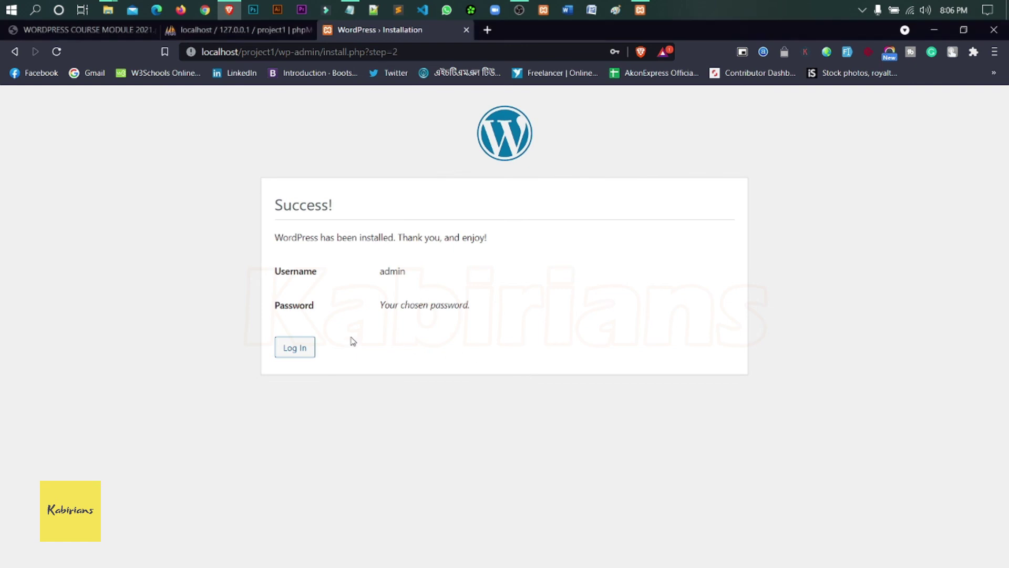
# - Continue from the Success page to the WordPress login page, checking the login details in the notes
pyautogui.moveTo(273, 205); pyautogui.dragTo(336, 206)
pyautogui.click(346, 211)
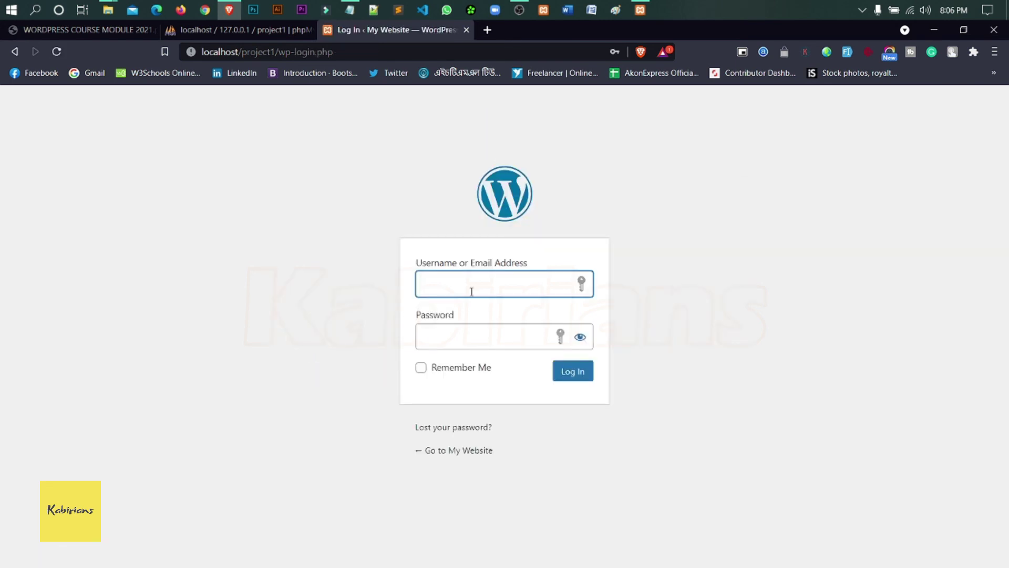
pyautogui.click(349, 10)
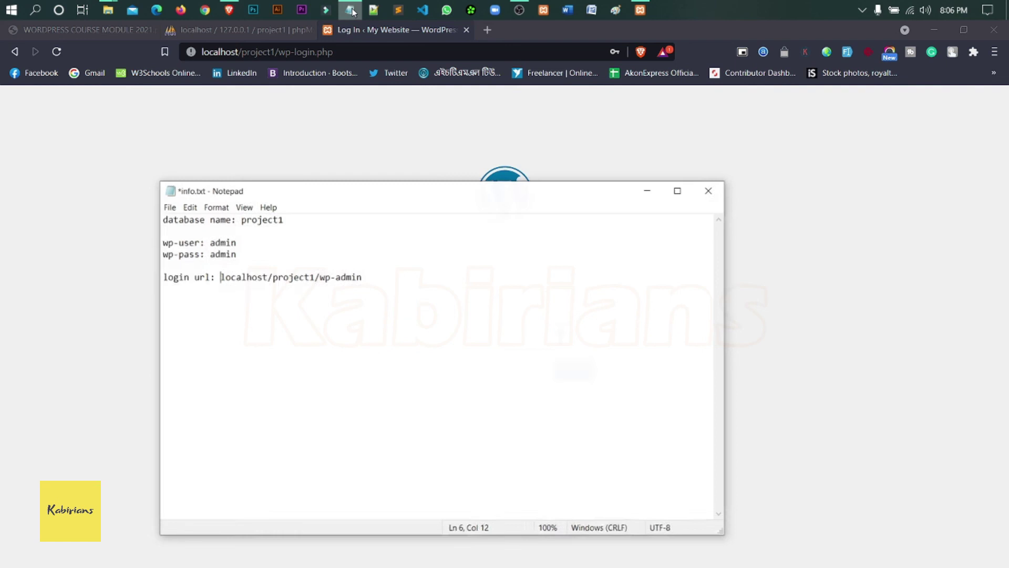
pyautogui.click(649, 191)
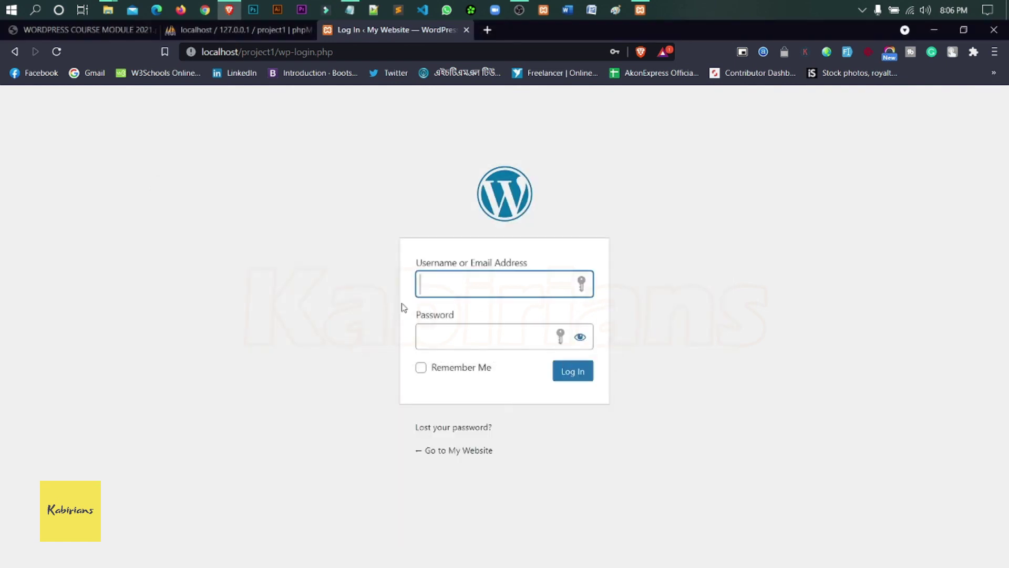
# - Log in with username admin and the account password, declining to save it in the browser
pyautogui.write('admin')
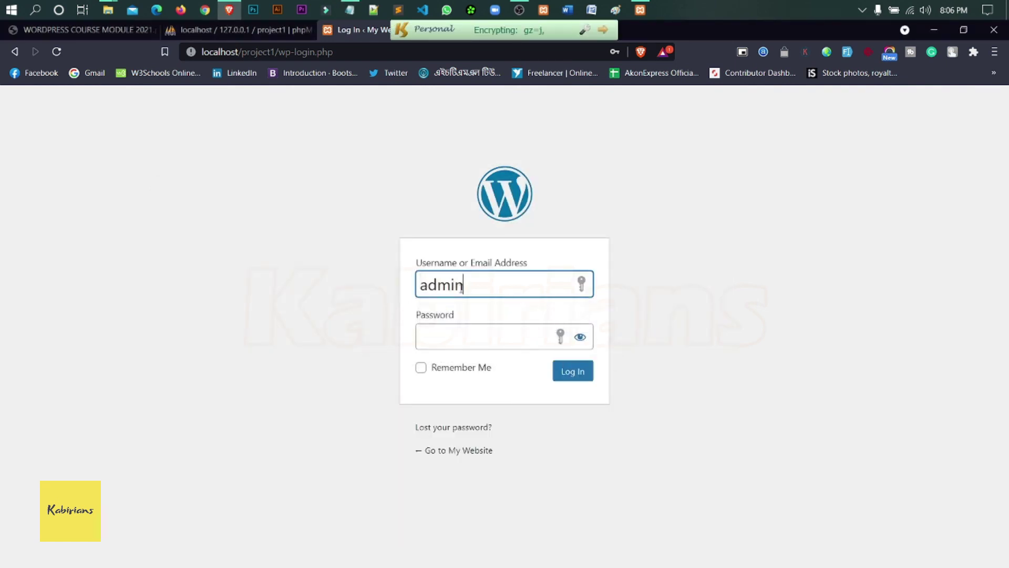
pyautogui.click(484, 341)
pyautogui.write('12')
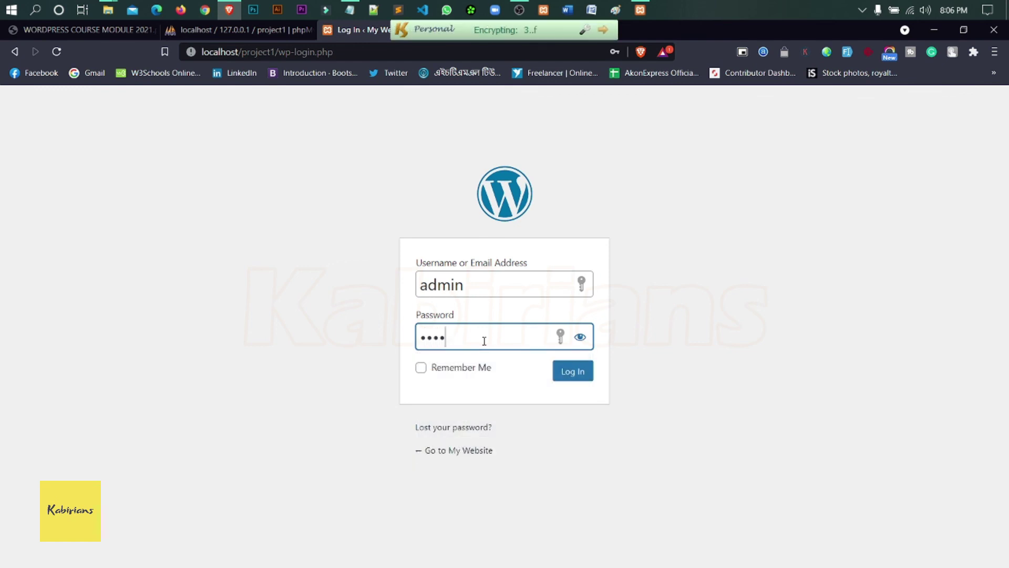
pyautogui.click(573, 374)
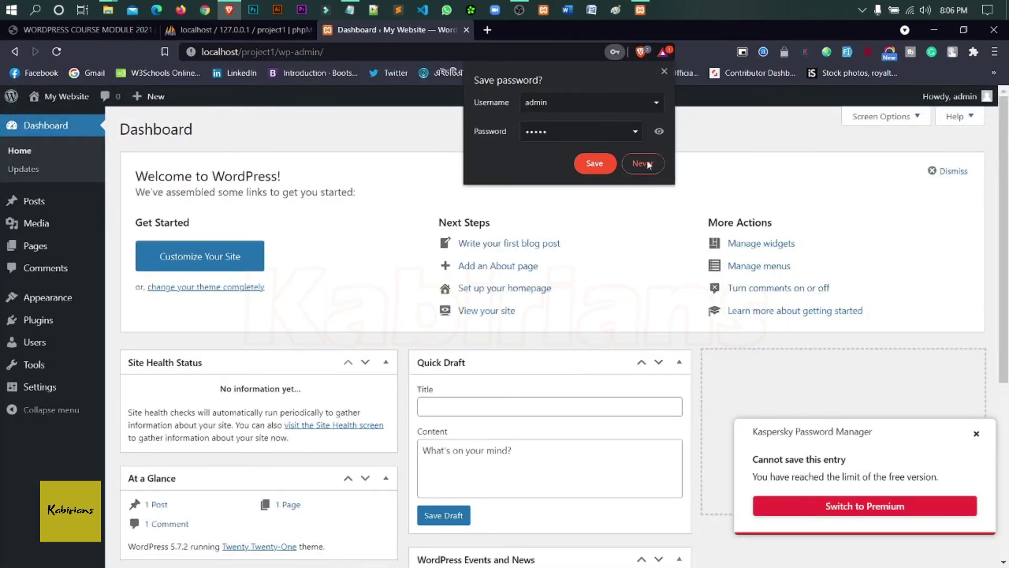
pyautogui.click(646, 161)
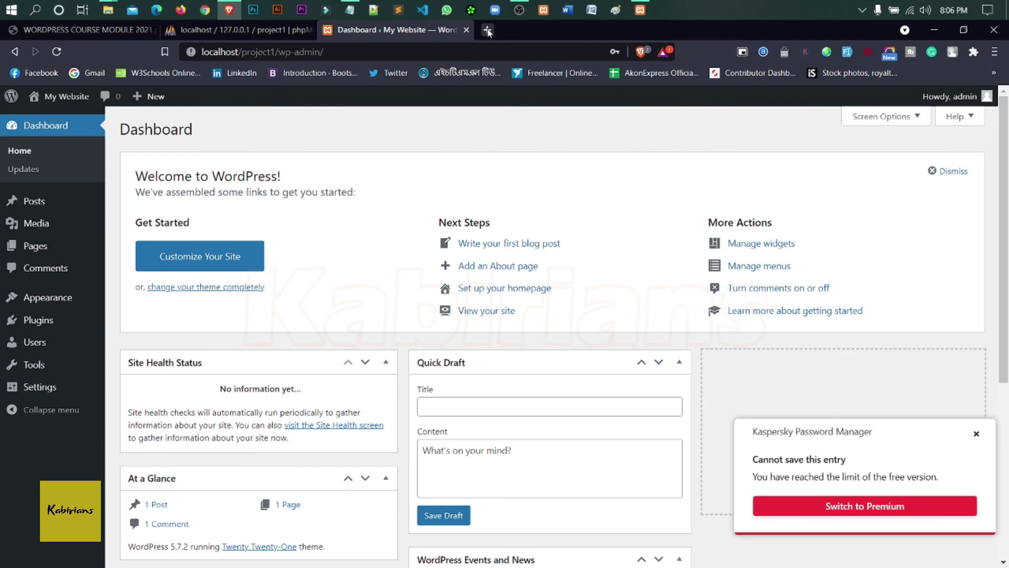
pyautogui.click(487, 30)
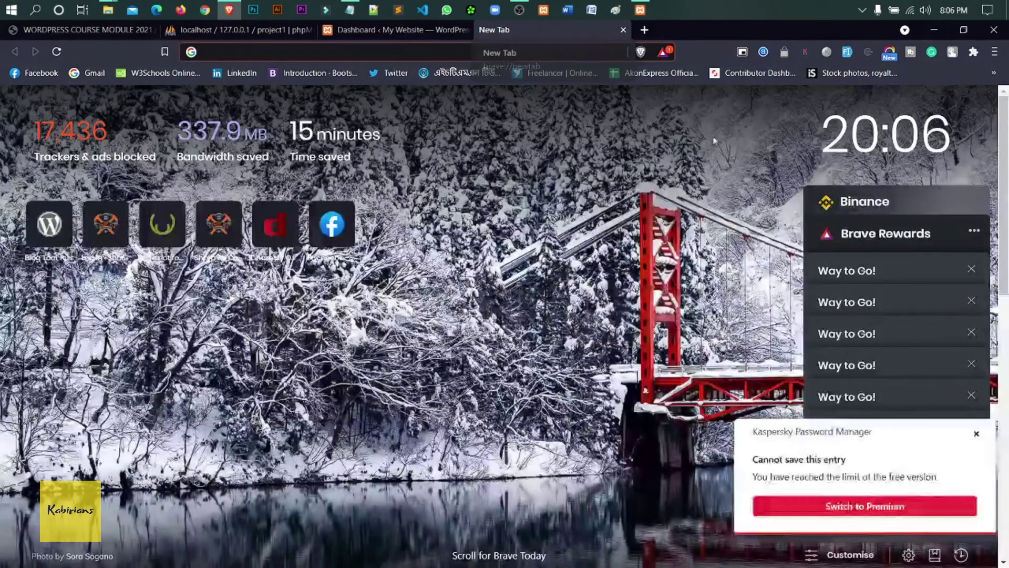
# - Load localhost/project1 in the new tab, scroll the Hello world! post, then return to the Dashboard tab
pyautogui.write('localhost')
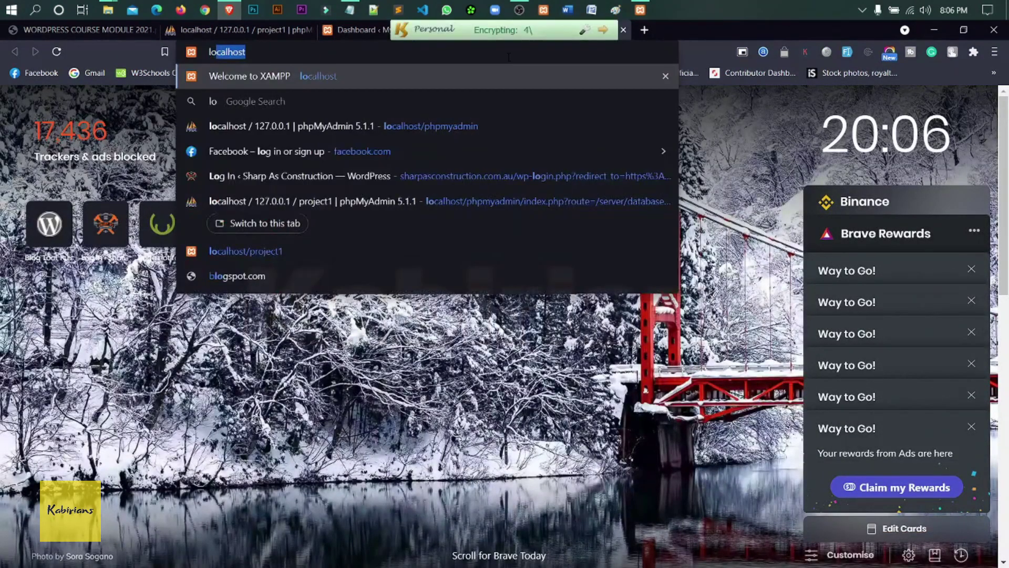
pyautogui.write('/project1')
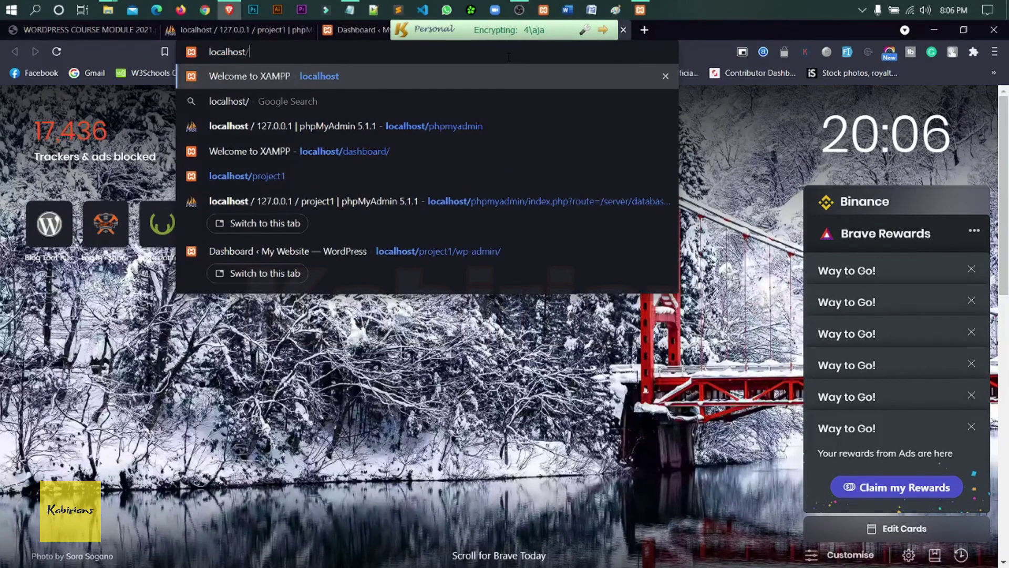
pyautogui.press('Return')
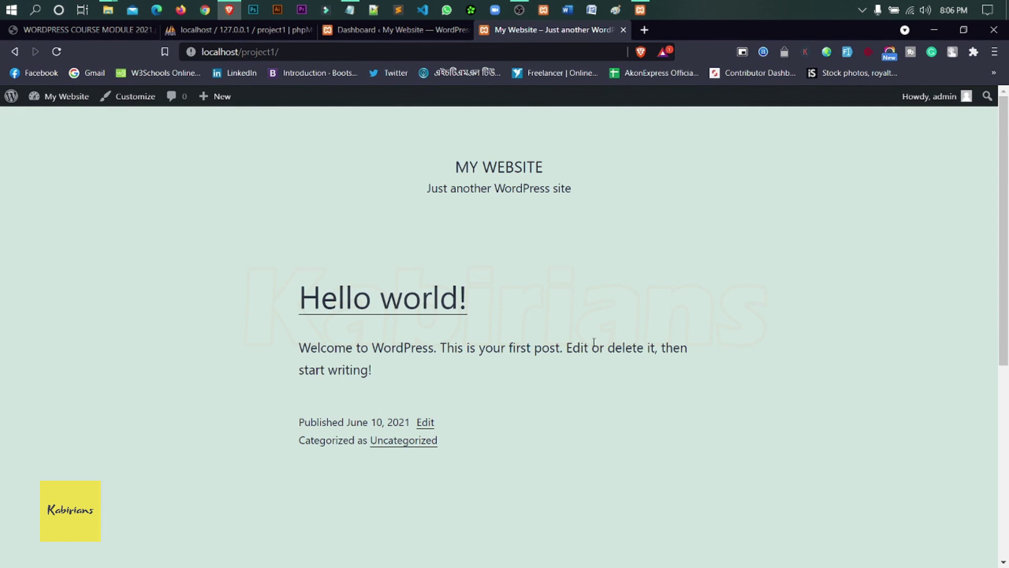
pyautogui.scroll(-6, 594, 343)
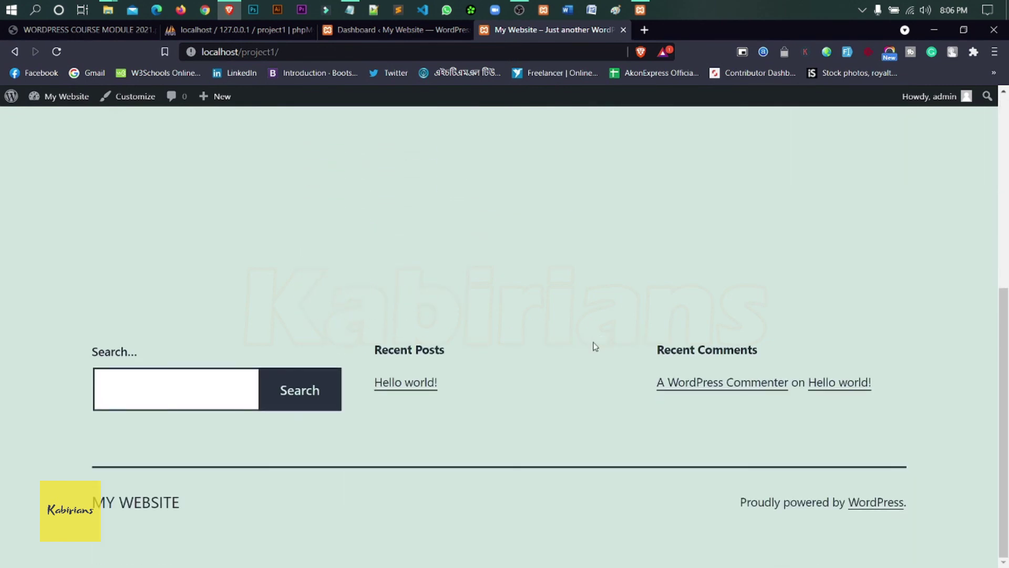
pyautogui.scroll(6, 595, 345)
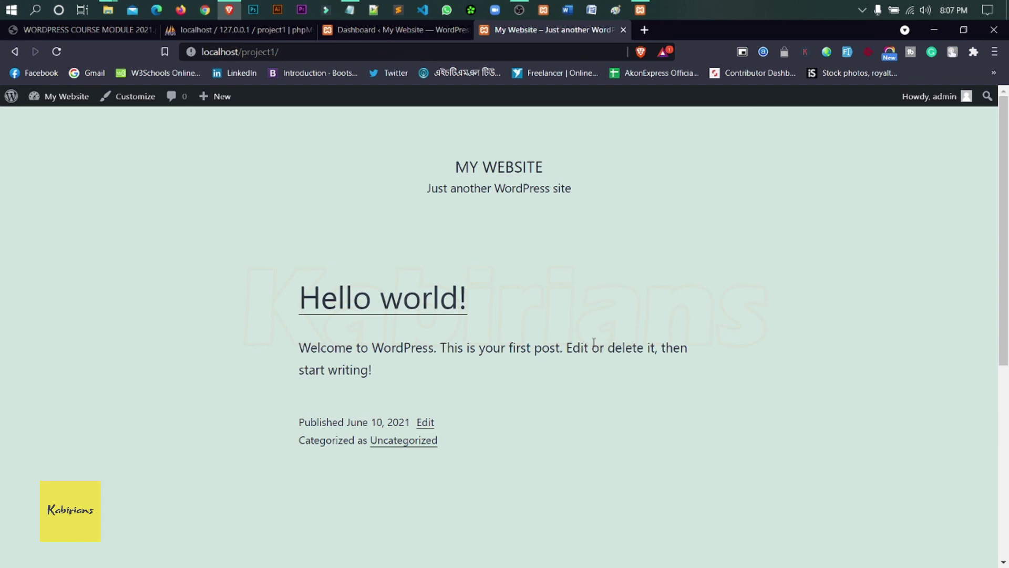
pyautogui.scroll(-6, 594, 342)
pyautogui.click(403, 30)
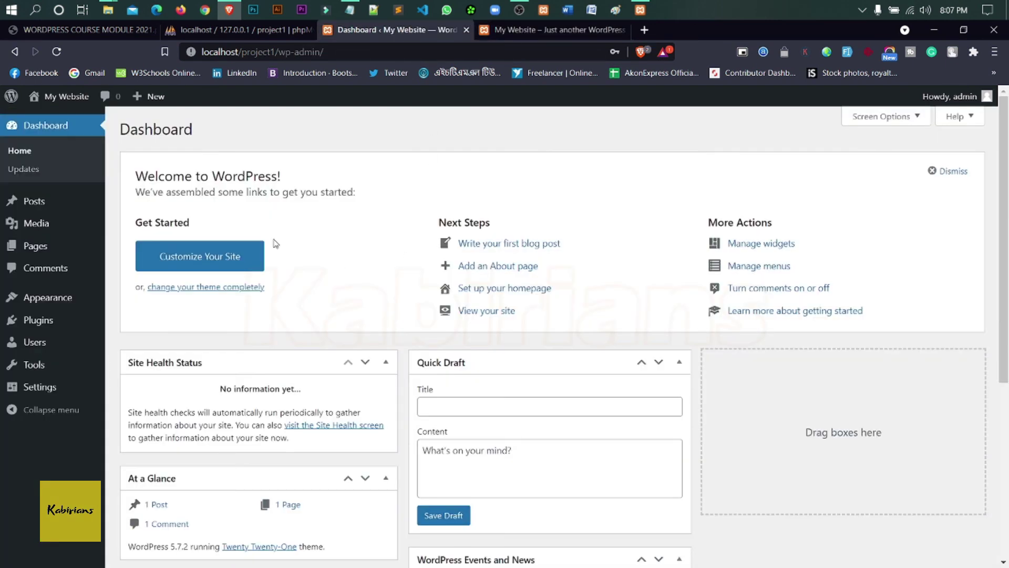